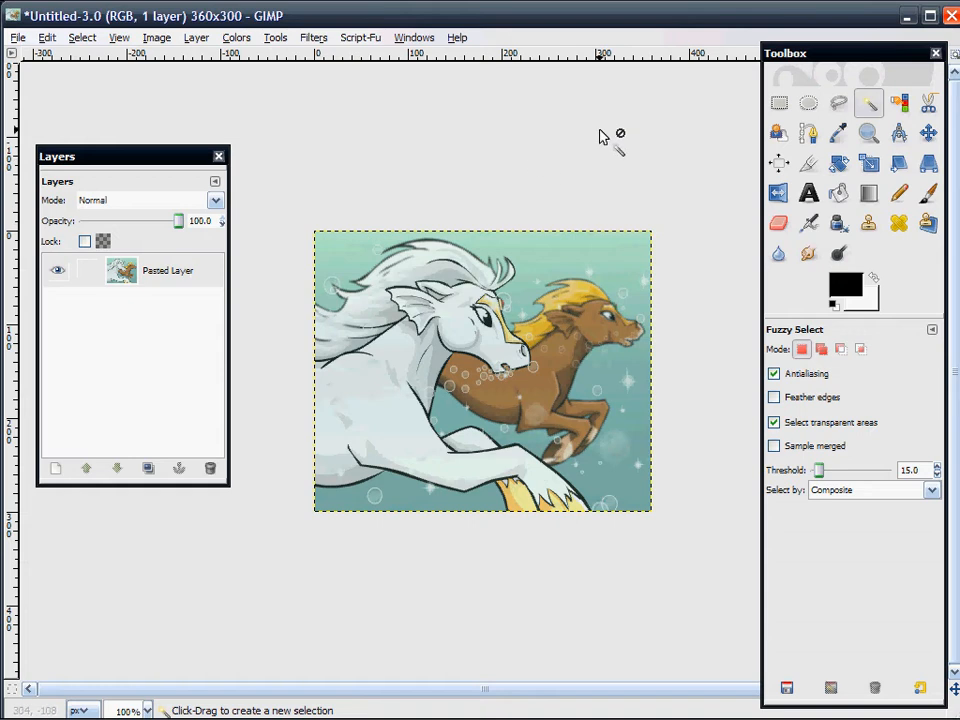
Step: Select the whole image and turn the selection into a 1-pixel border
{"action": "left_click", "coordinate": [81, 39]}
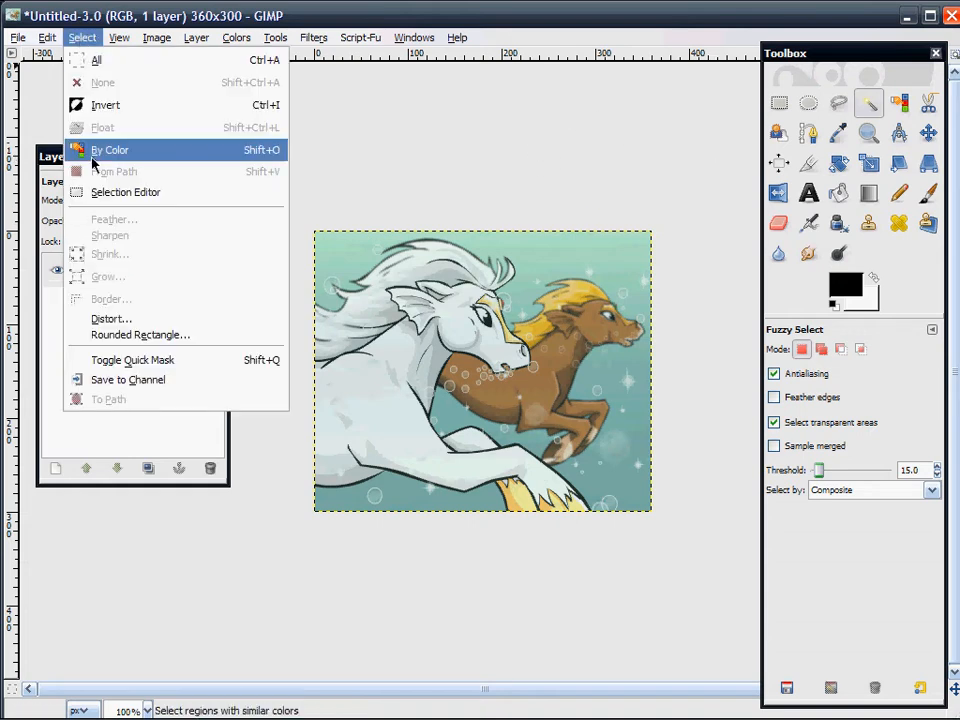
{"action": "left_click", "coordinate": [93, 62]}
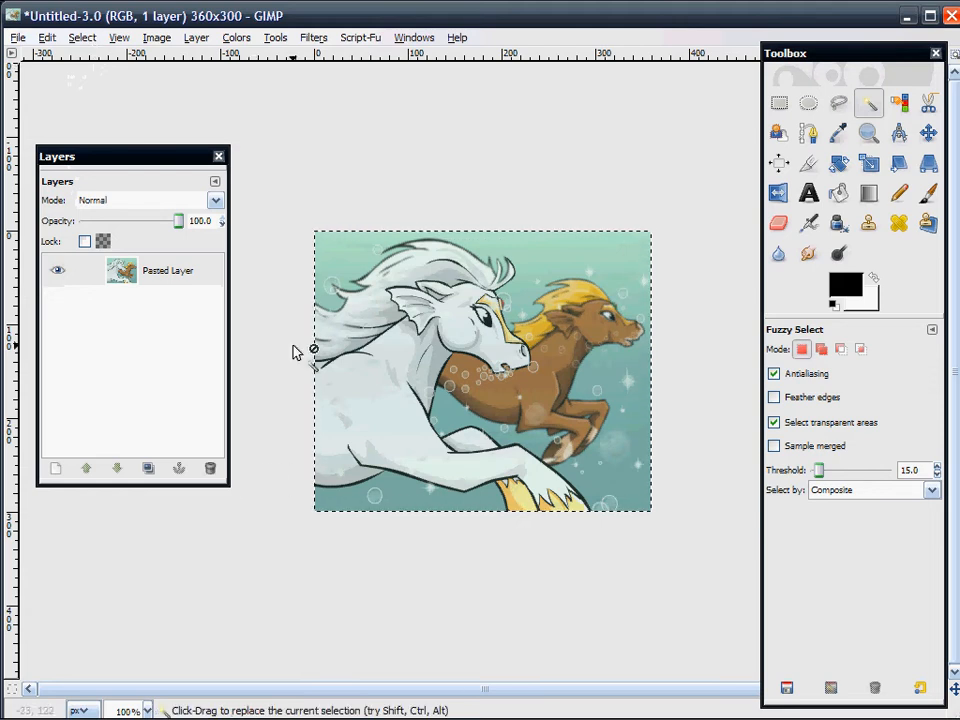
{"action": "left_click", "coordinate": [80, 38]}
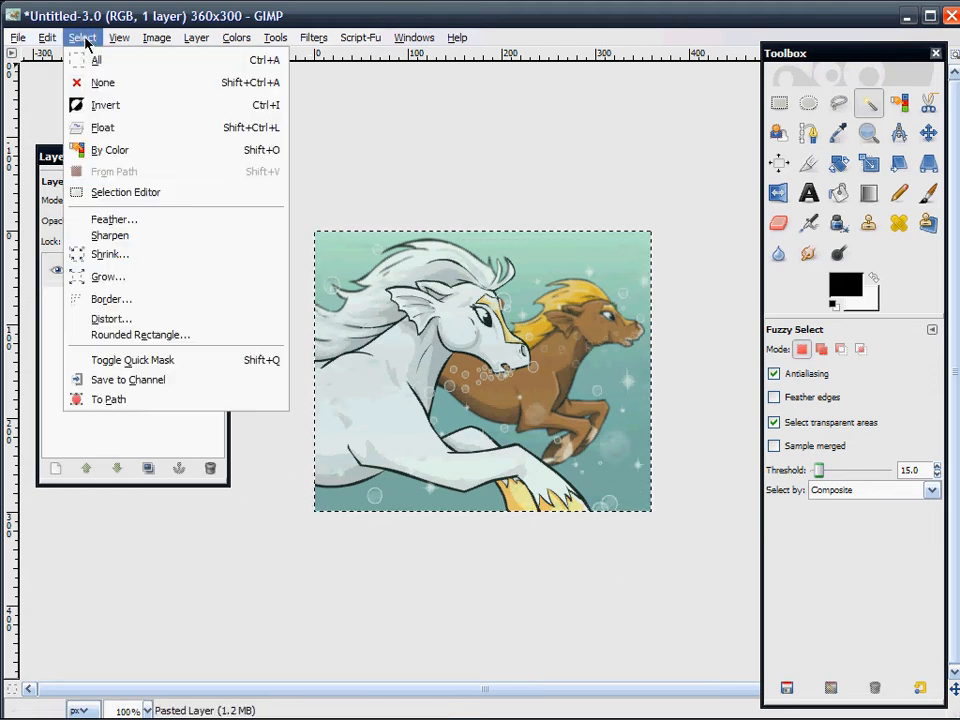
{"action": "left_click", "coordinate": [100, 299]}
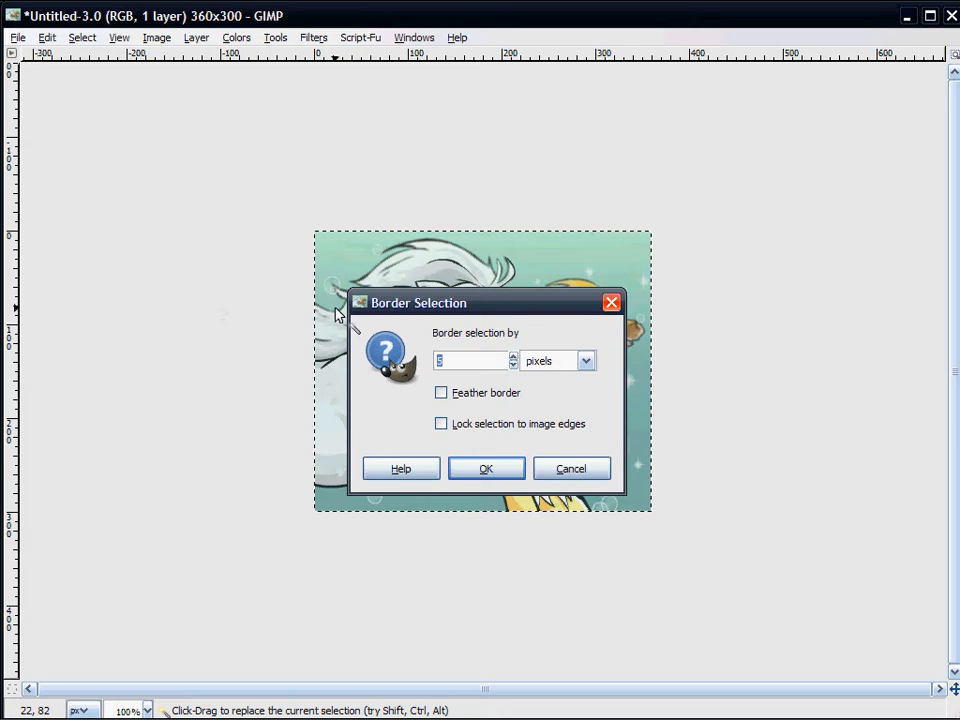
{"action": "type", "text": "1"}
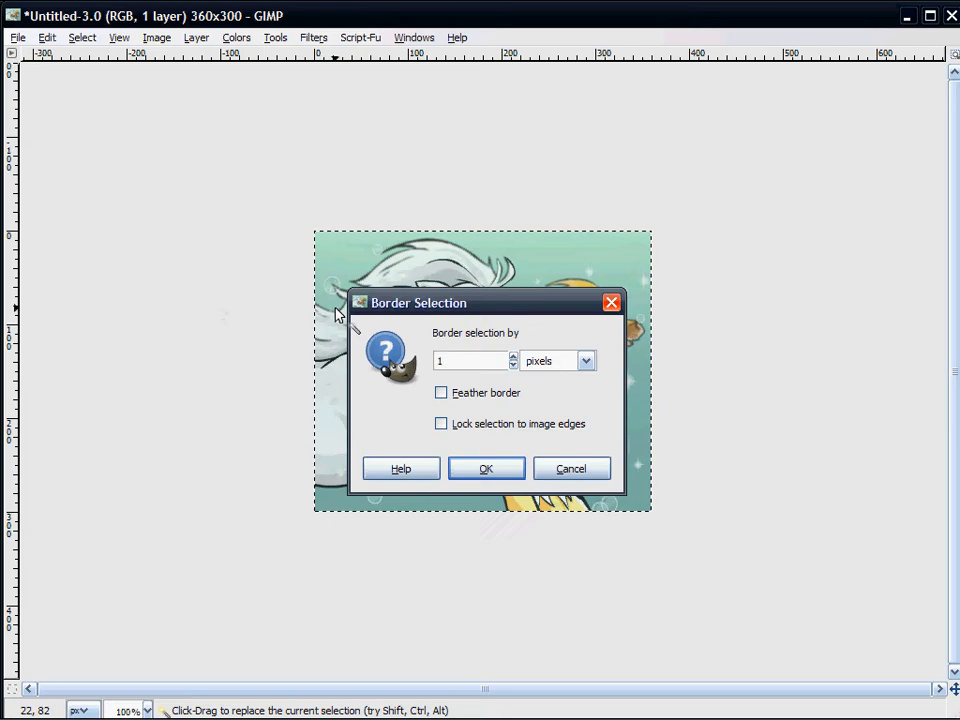
{"action": "left_click", "coordinate": [485, 469]}
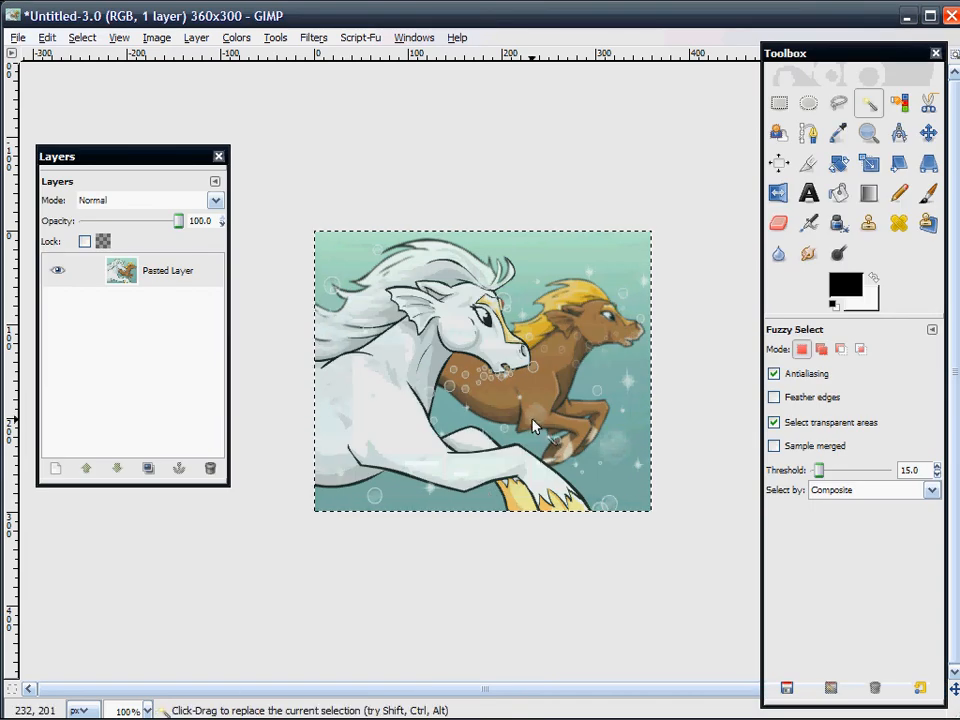
Step: Examine the border selection up close along the image's lower right edge, moving the toolbox out of the way
{"action": "scroll", "coordinate": [418, 558], "scroll_direction": "up", "scroll_amount": 7, "text": "ctrl"}
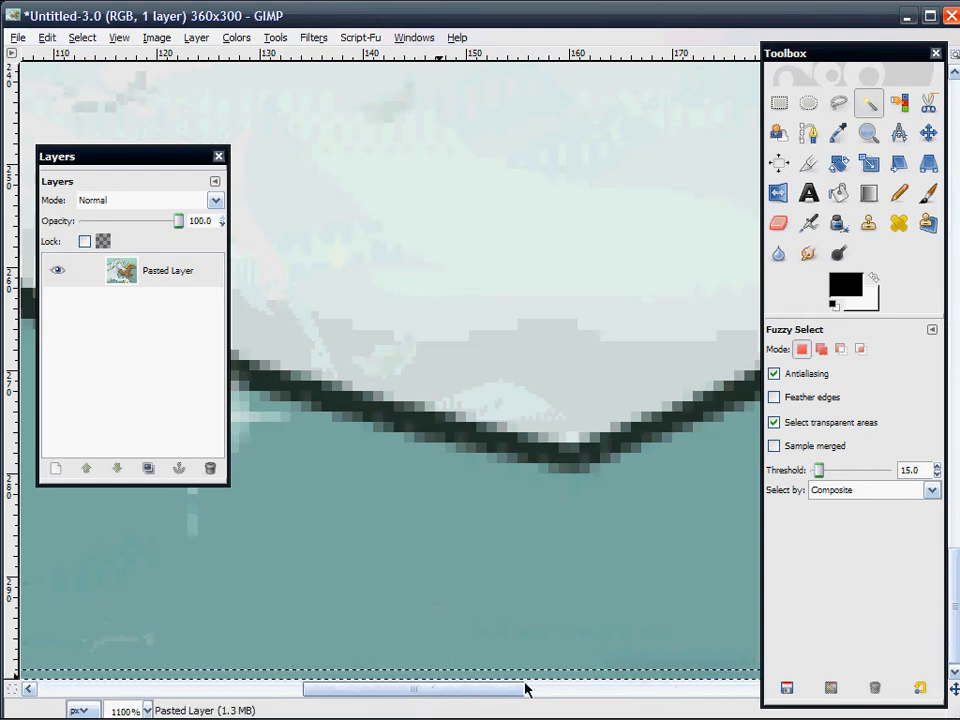
{"action": "left_click", "coordinate": [594, 688]}
{"action": "left_click_drag", "start_coordinate": [594, 690], "coordinate": [955, 689]}
{"action": "left_click", "coordinate": [851, 54]}
{"action": "left_click_drag", "start_coordinate": [851, 54], "coordinate": [504, 49]}
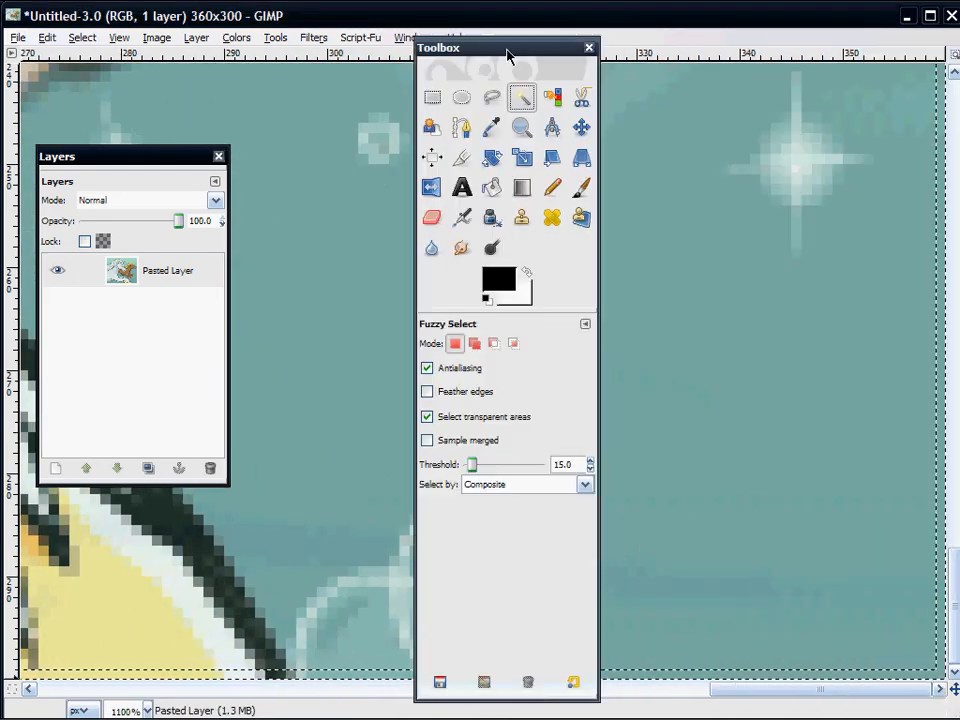
{"action": "scroll", "coordinate": [923, 591], "scroll_direction": "up", "scroll_amount": 10}
{"action": "scroll", "coordinate": [913, 506], "scroll_direction": "down", "scroll_amount": 5}
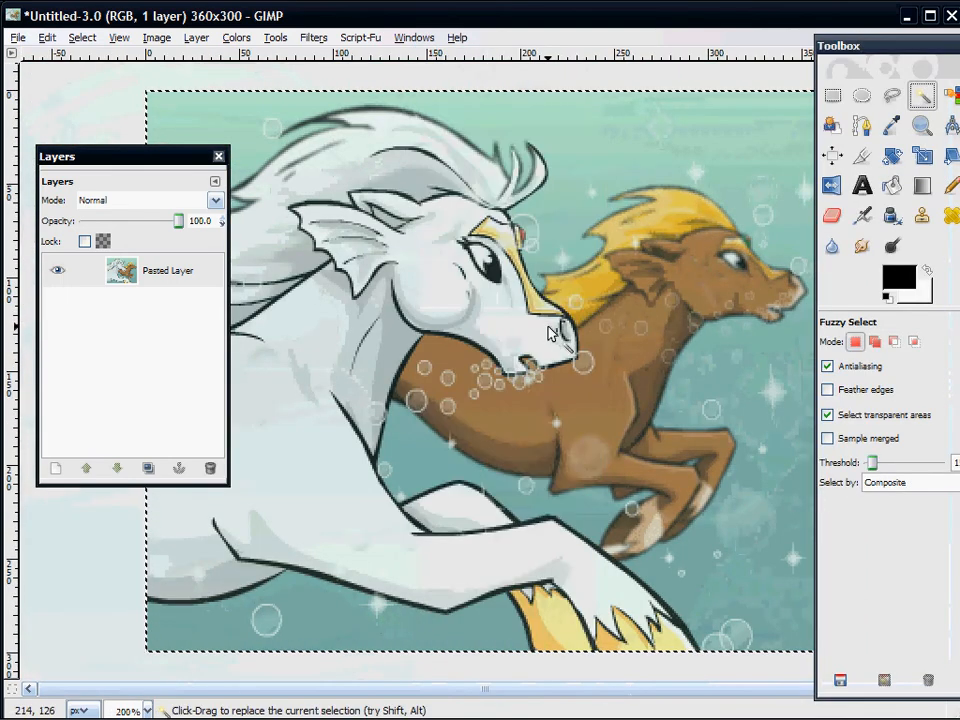
{"action": "scroll", "coordinate": [549, 335], "scroll_direction": "down", "scroll_amount": 3}
{"action": "scroll", "coordinate": [549, 335], "scroll_direction": "up", "scroll_amount": 1}
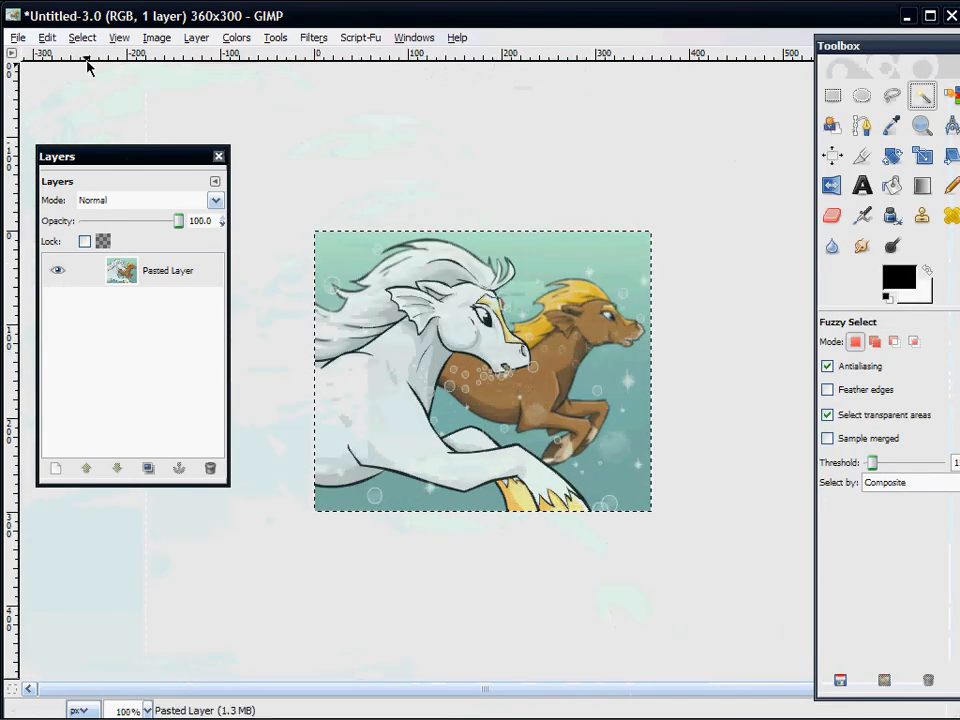
Step: Fill the border selection with the black foreground color, clear the selection and check the image up close
{"action": "left_click", "coordinate": [42, 37]}
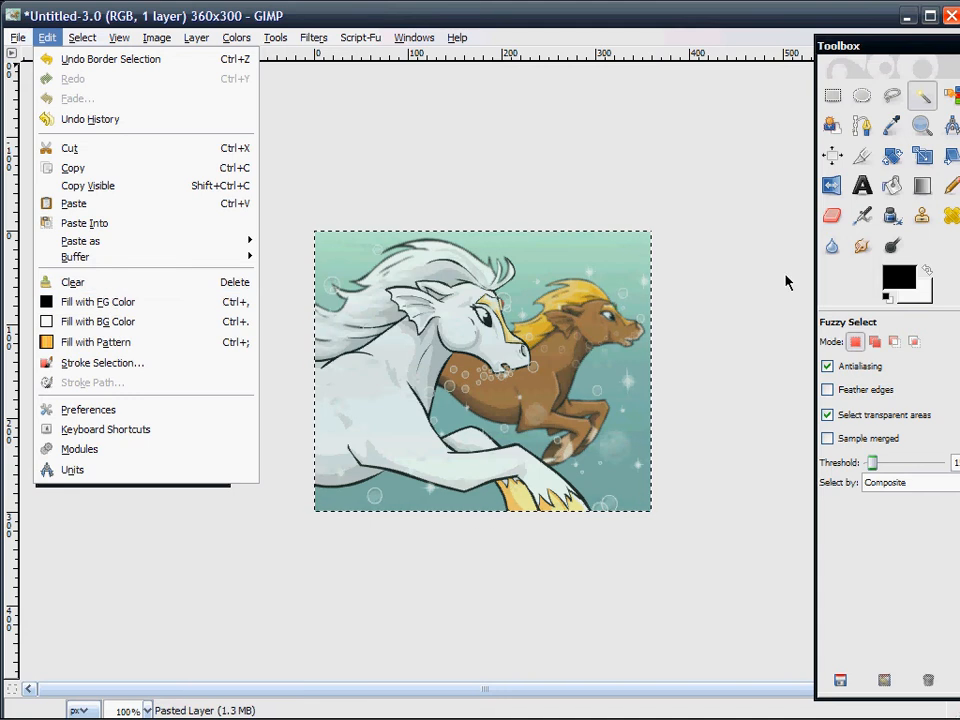
{"action": "left_click", "coordinate": [903, 279]}
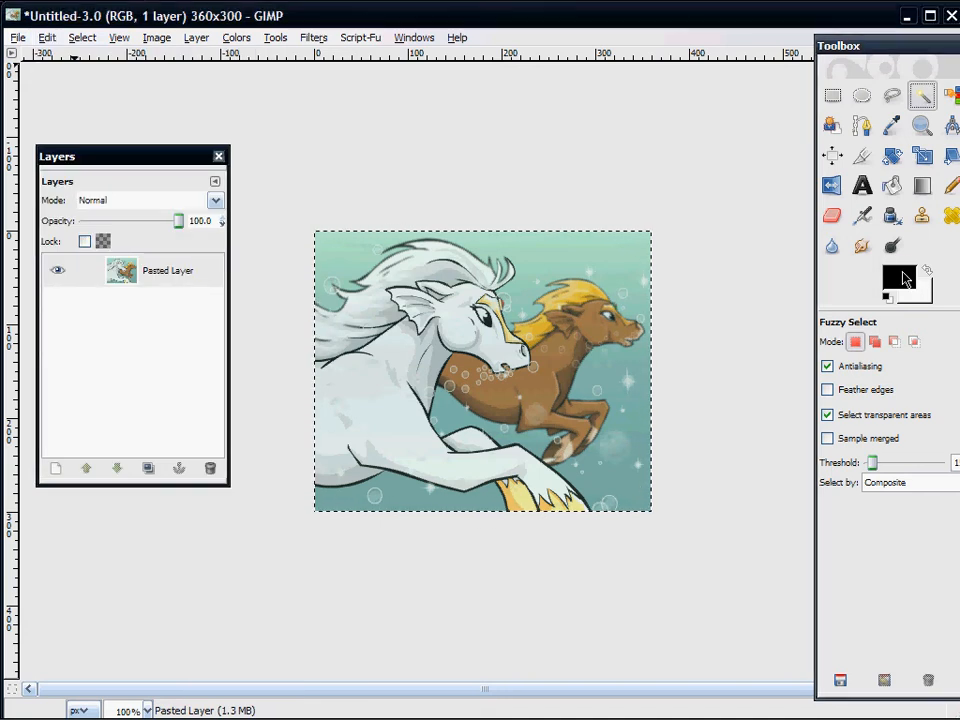
{"action": "left_click", "coordinate": [903, 279]}
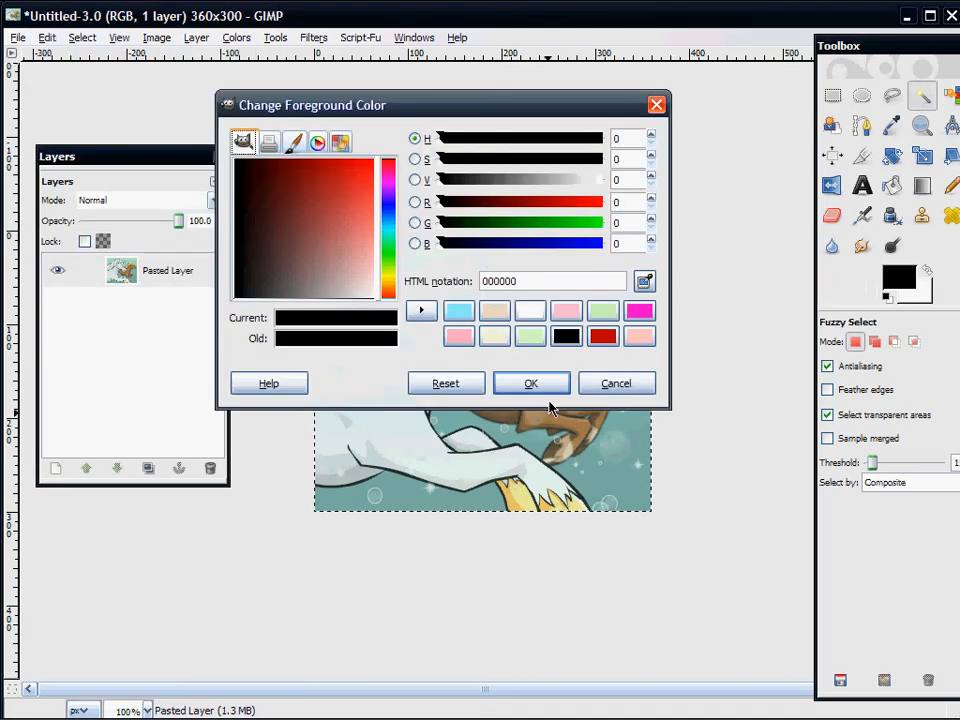
{"action": "left_click", "coordinate": [617, 384]}
{"action": "left_click", "coordinate": [47, 37]}
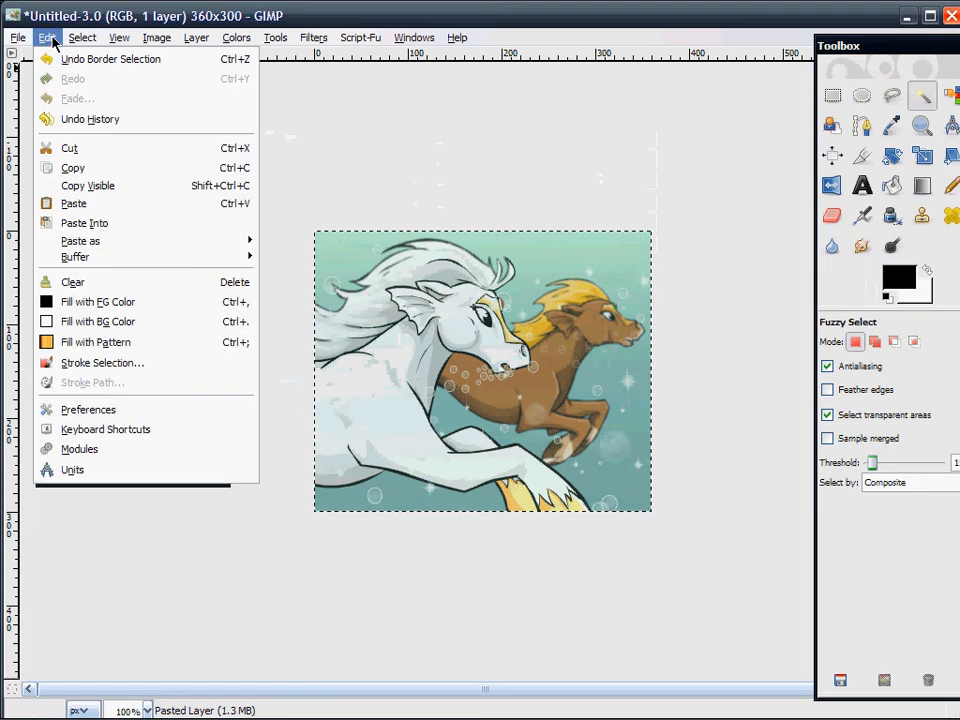
{"action": "left_click", "coordinate": [45, 300]}
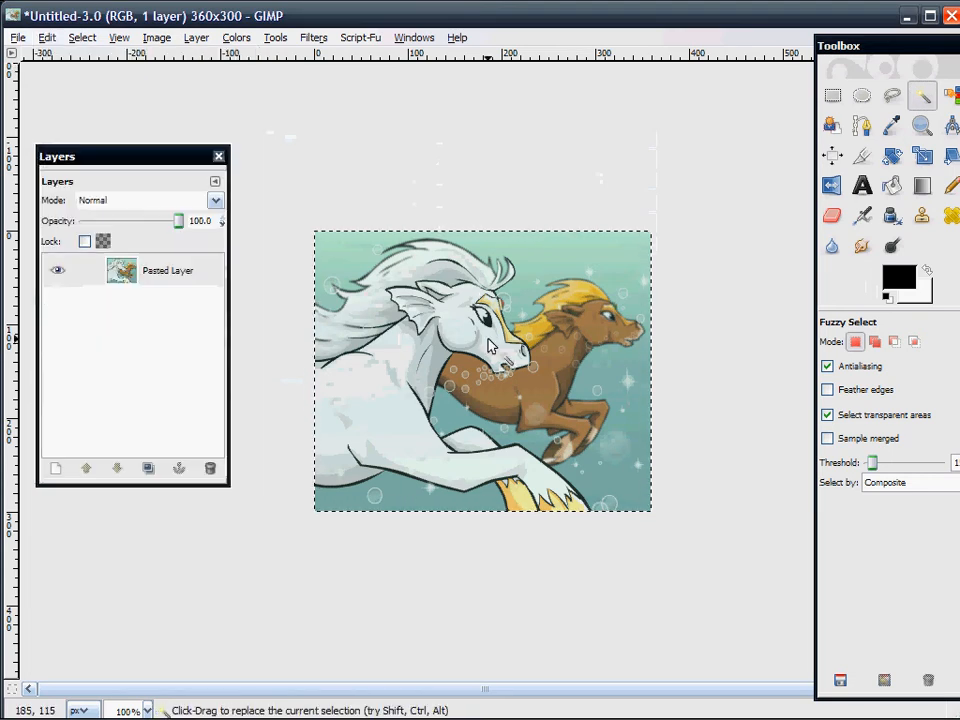
{"action": "scroll", "coordinate": [530, 165], "scroll_direction": "up", "scroll_amount": 1}
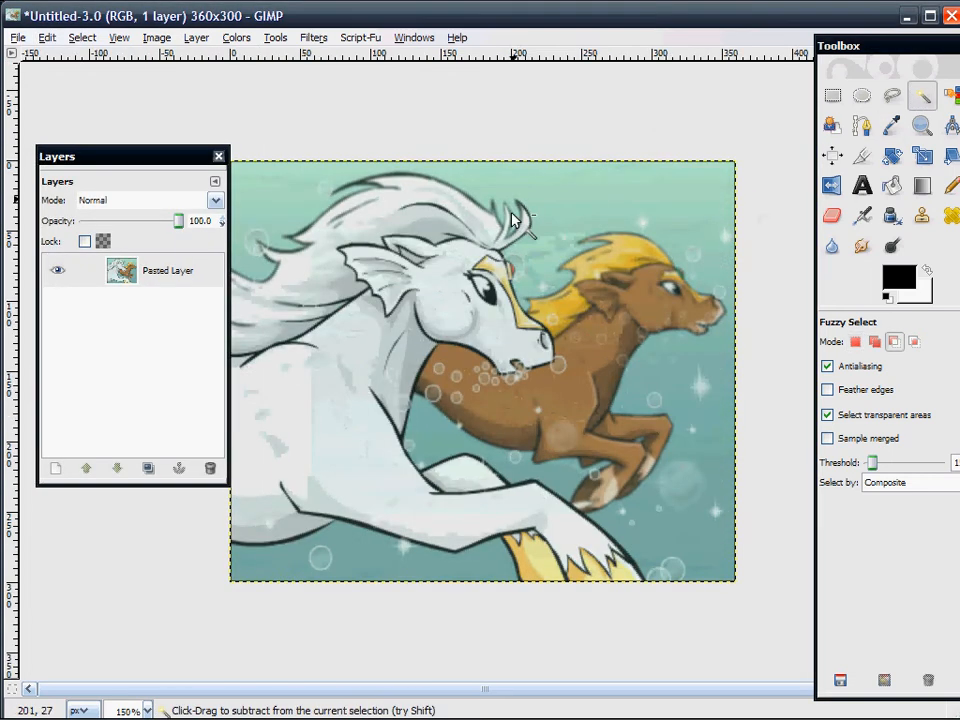
{"action": "scroll", "coordinate": [533, 160], "scroll_direction": "up", "scroll_amount": 3}
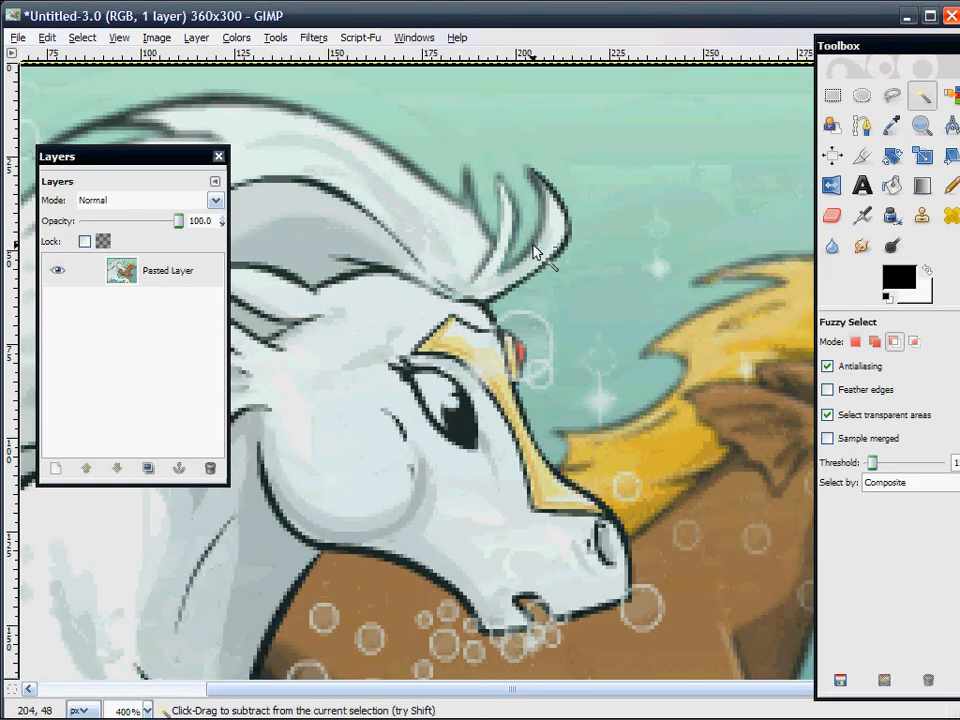
{"action": "scroll", "coordinate": [547, 345], "scroll_direction": "down", "scroll_amount": 2}
{"action": "scroll", "coordinate": [547, 345], "scroll_direction": "down", "scroll_amount": 4}
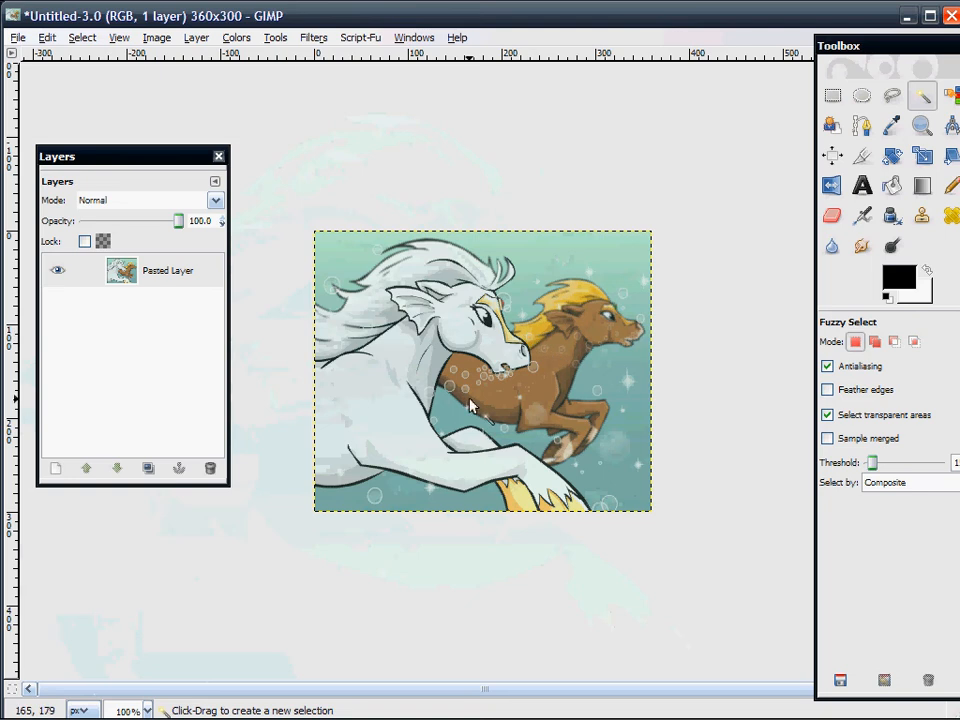
{"action": "left_click", "coordinate": [124, 154]}
{"action": "left_click", "coordinate": [412, 37]}
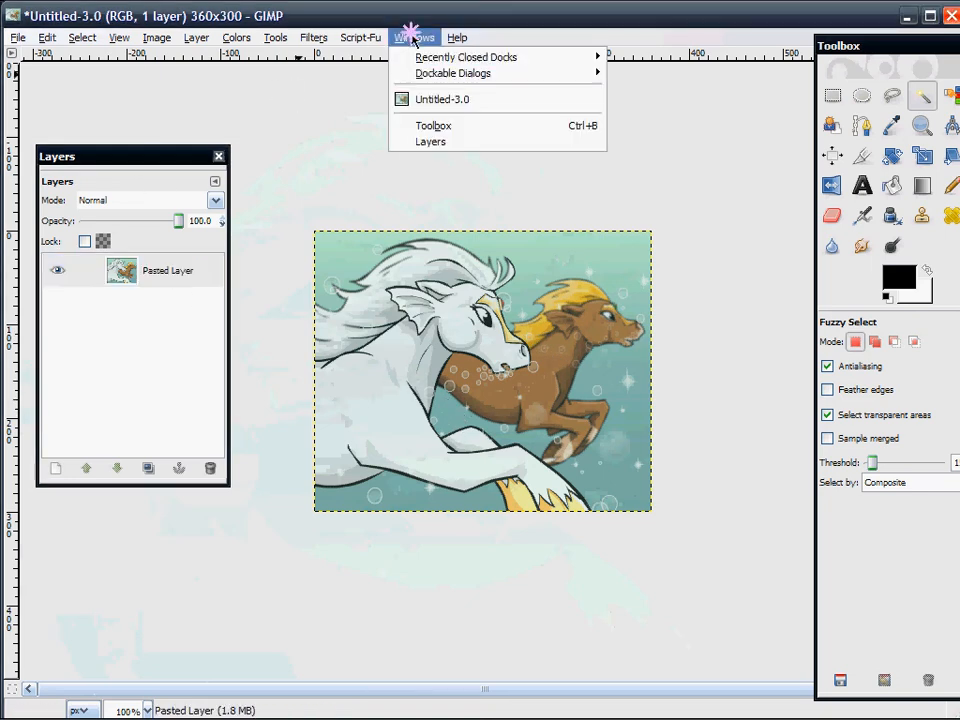
{"action": "mouse_move", "coordinate": [431, 73]}
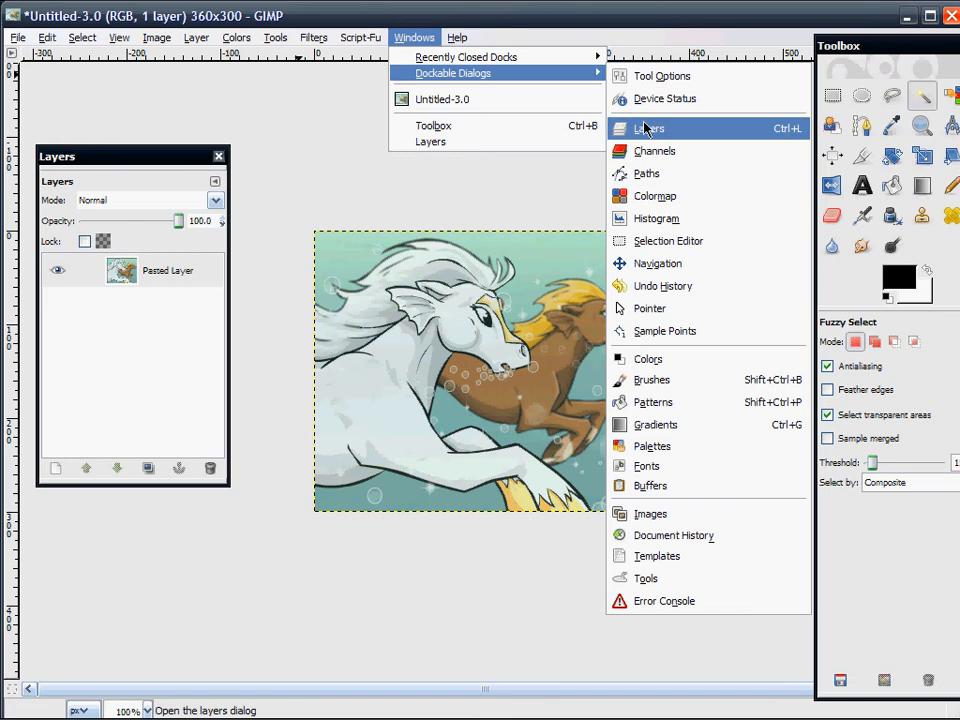
{"action": "left_click", "coordinate": [538, 17]}
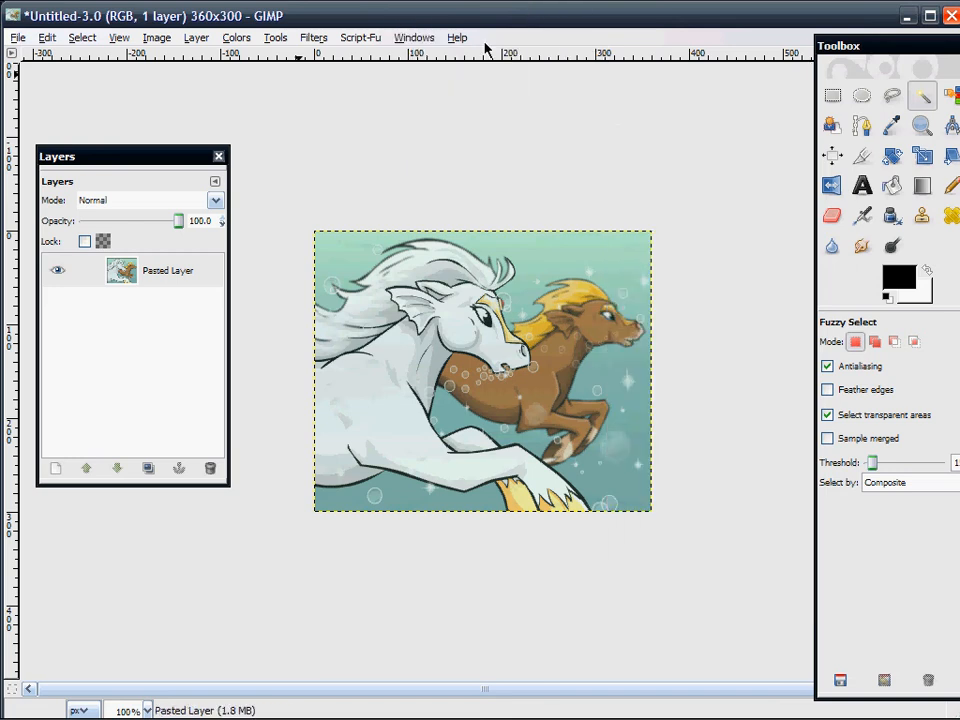
Step: Add a new 360 × 300 px layer with transparency fill above the pasted layer
{"action": "left_click", "coordinate": [157, 277]}
{"action": "right_click", "coordinate": [157, 277]}
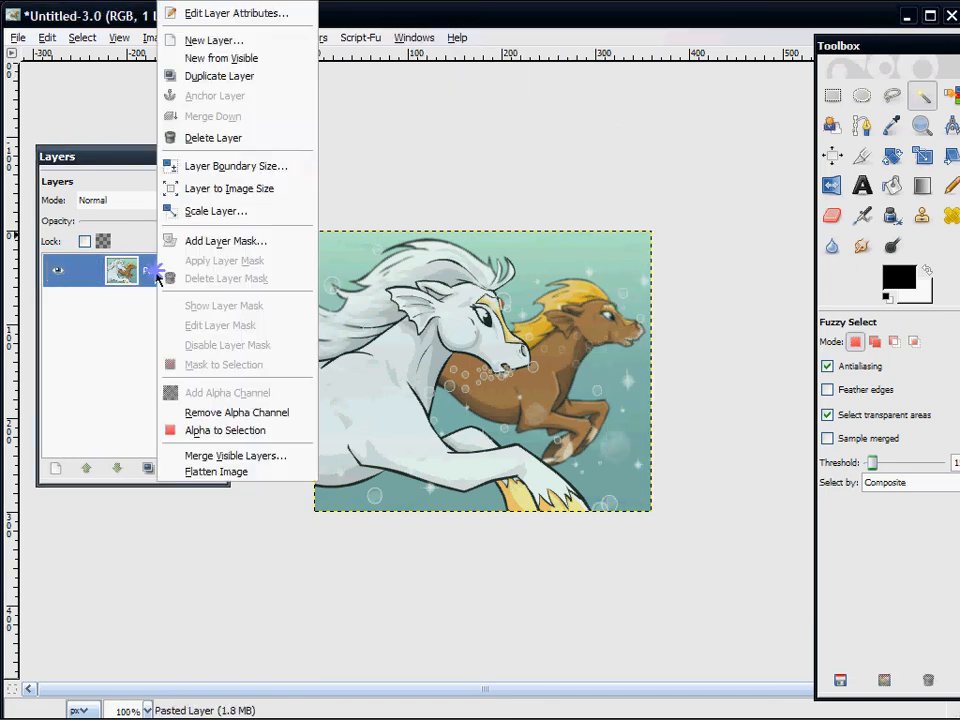
{"action": "left_click", "coordinate": [204, 40]}
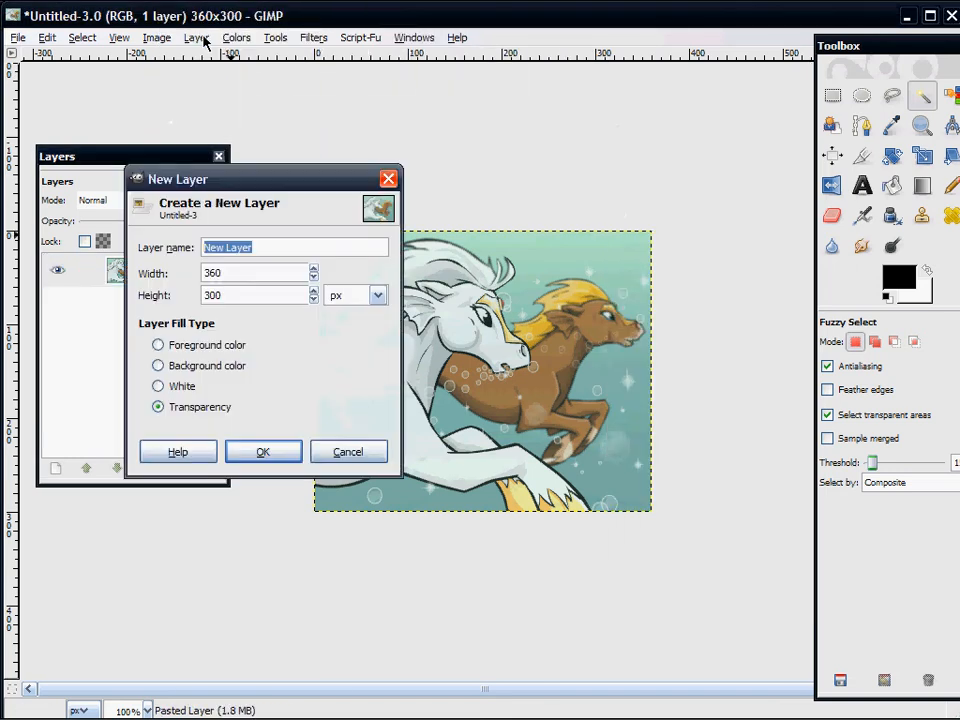
{"action": "left_click", "coordinate": [157, 407]}
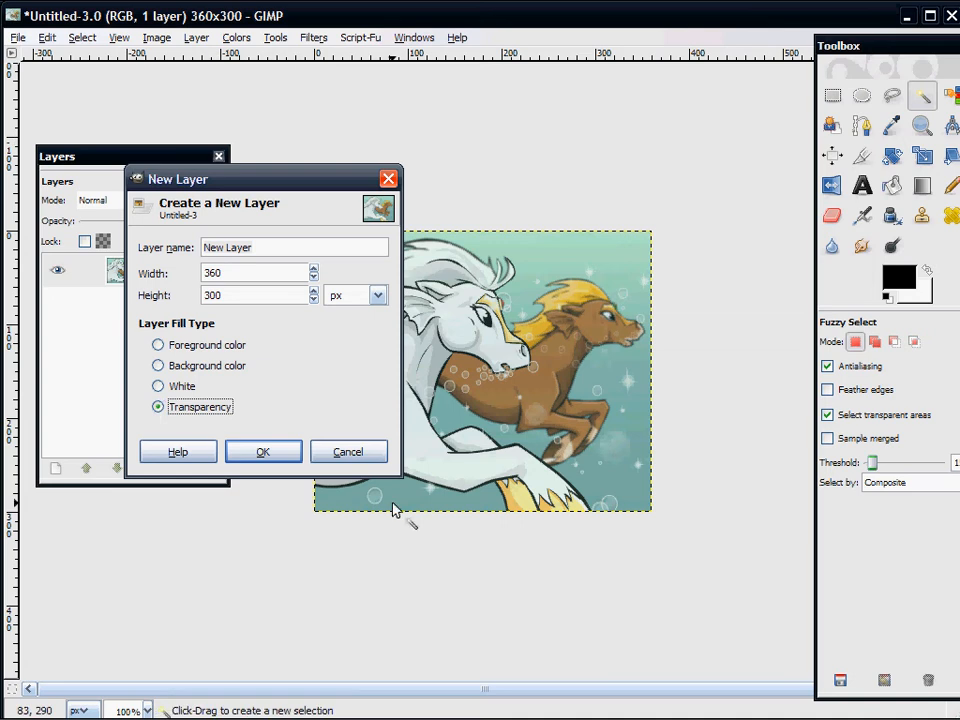
{"action": "left_click", "coordinate": [263, 452]}
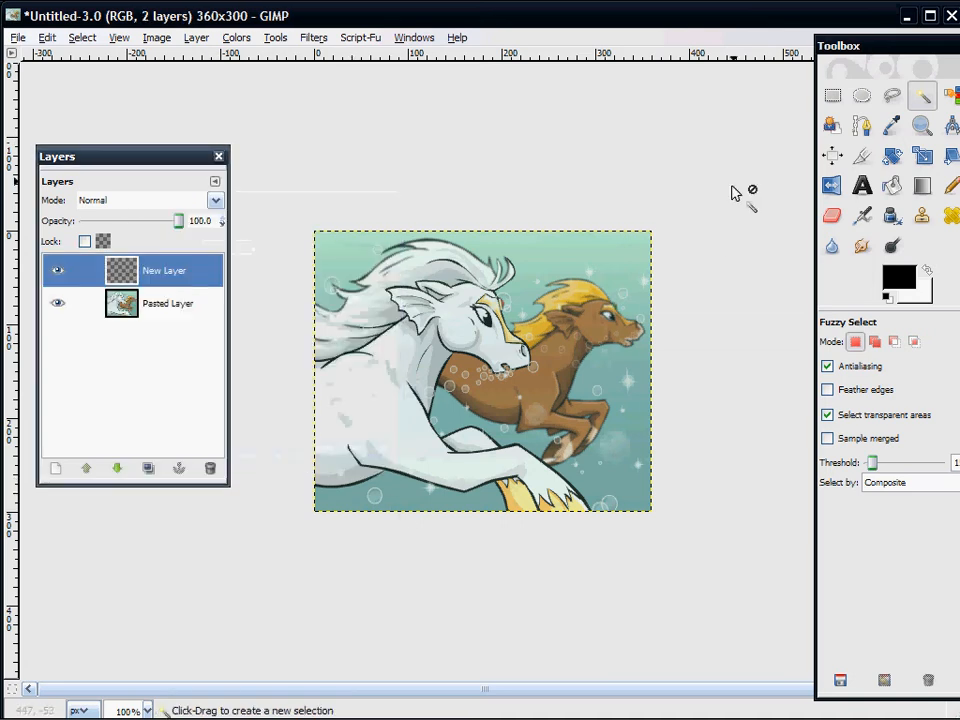
Step: Fill a 328 × 140 px rectangle at position 16, 147 on the new layer with the white background color and clear the selection
{"action": "left_click", "coordinate": [829, 96]}
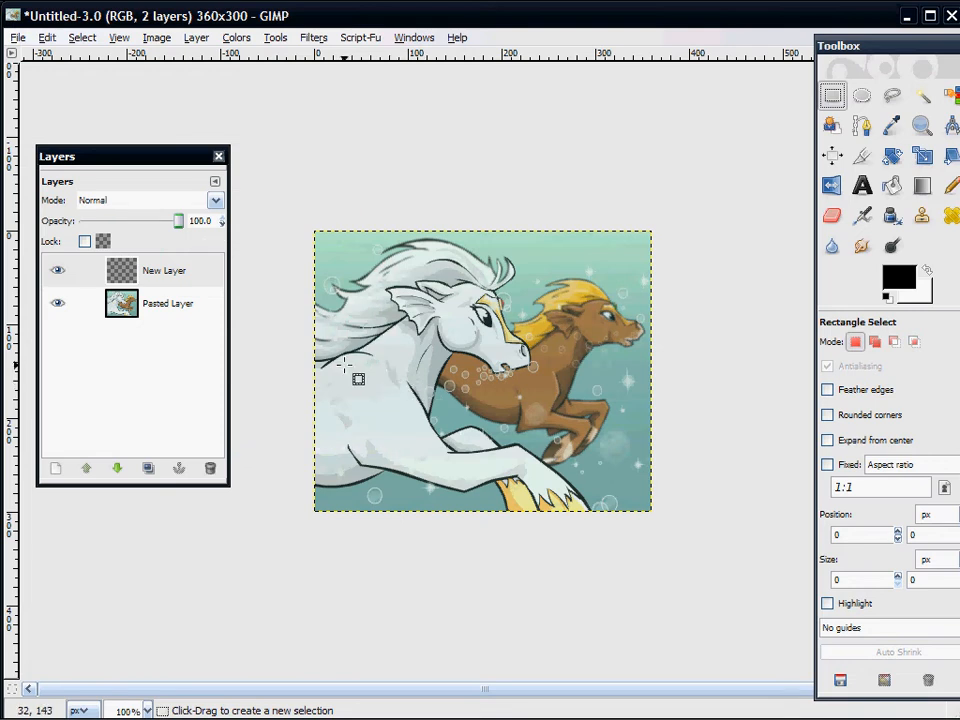
{"action": "left_click_drag", "start_coordinate": [352, 369], "coordinate": [636, 500]}
{"action": "left_click_drag", "start_coordinate": [375, 432], "coordinate": [352, 432]}
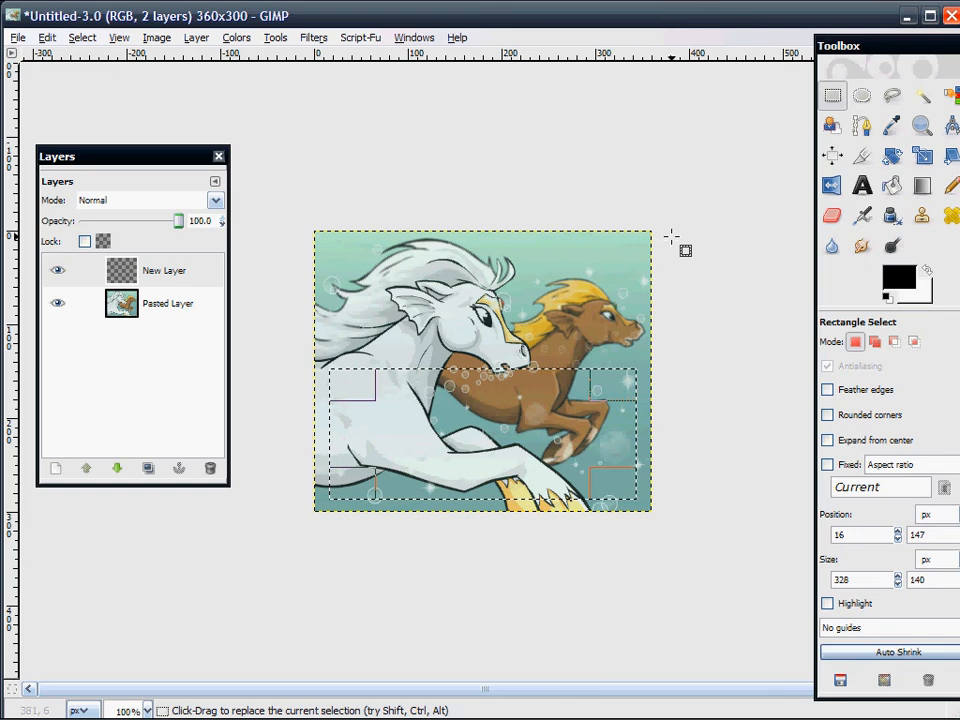
{"action": "left_click", "coordinate": [45, 37]}
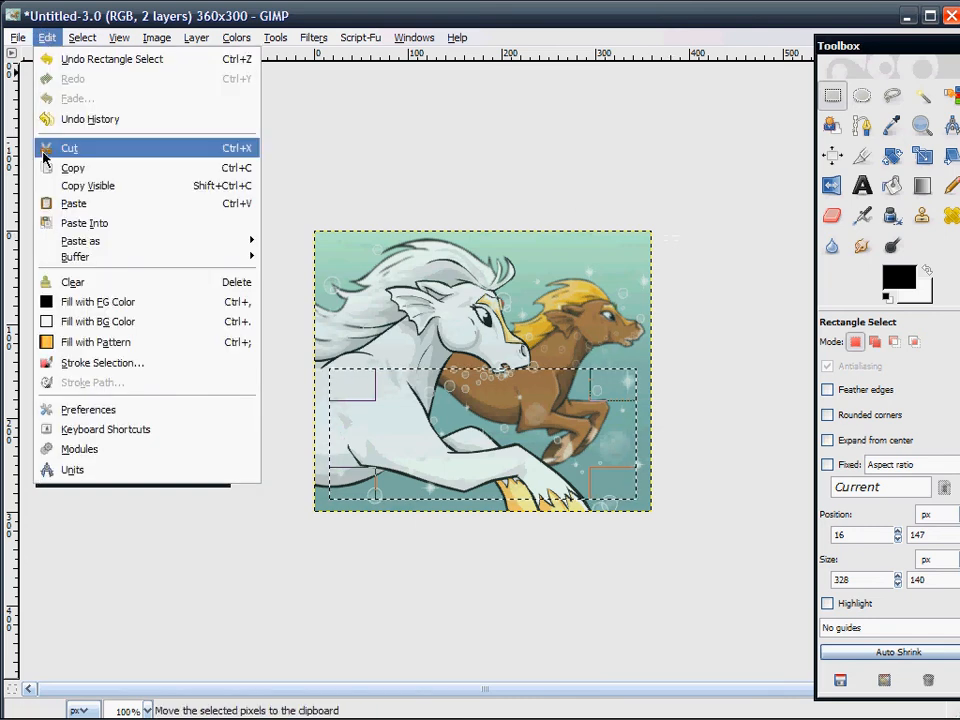
{"action": "left_click", "coordinate": [47, 321]}
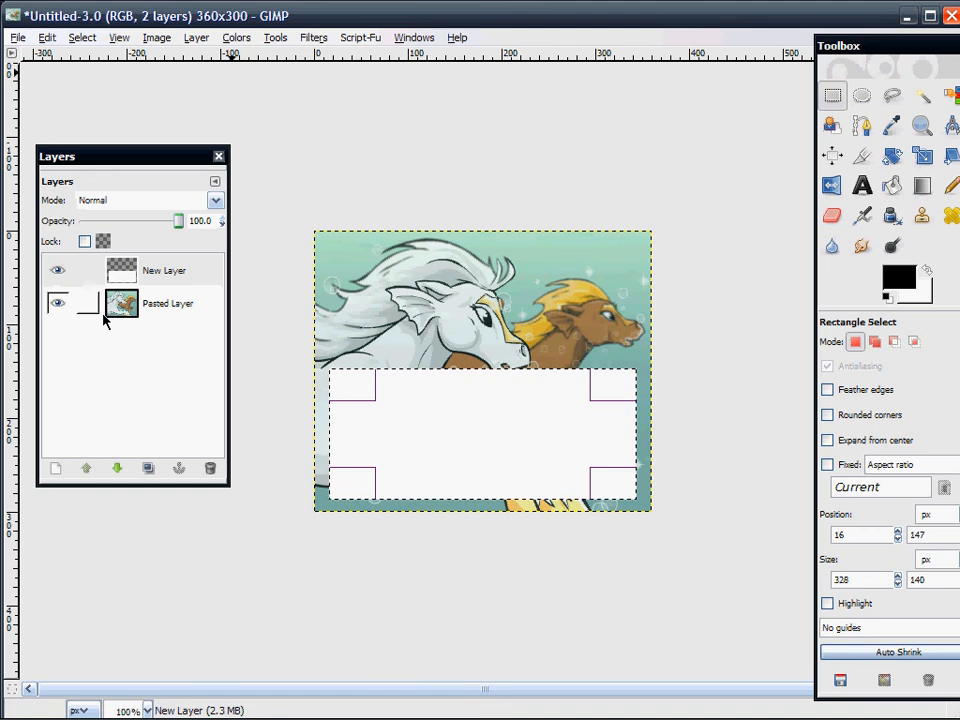
{"action": "left_click", "coordinate": [920, 94]}
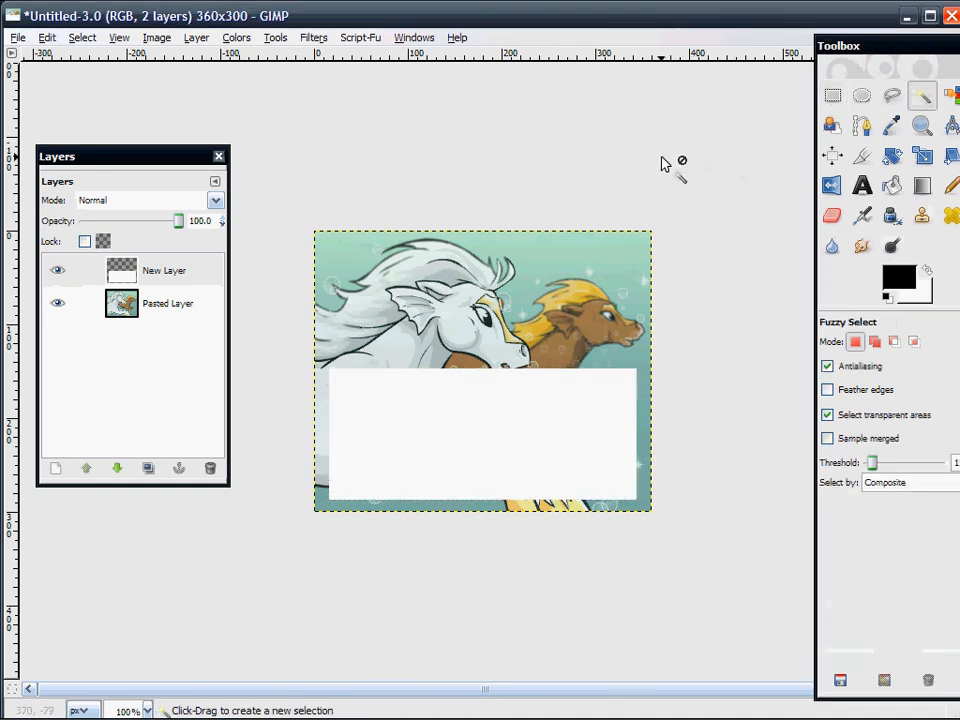
Step: Try the Overlay blend mode on the white rectangle's layer and switch it back to Normal
{"action": "left_click", "coordinate": [146, 203]}
{"action": "left_click", "coordinate": [138, 326]}
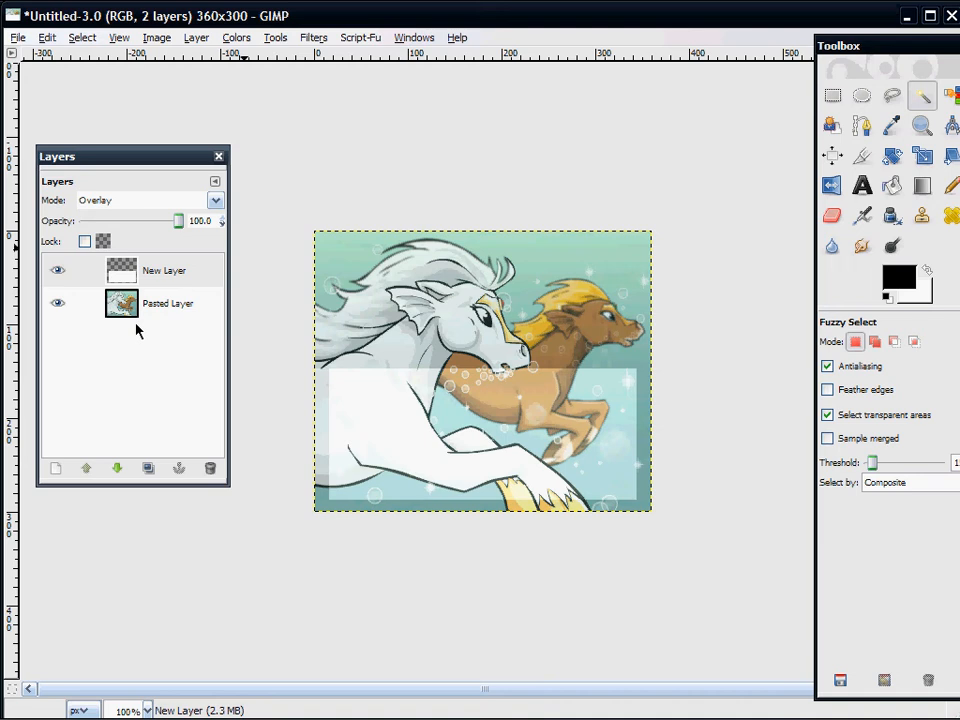
{"action": "left_click", "coordinate": [137, 203]}
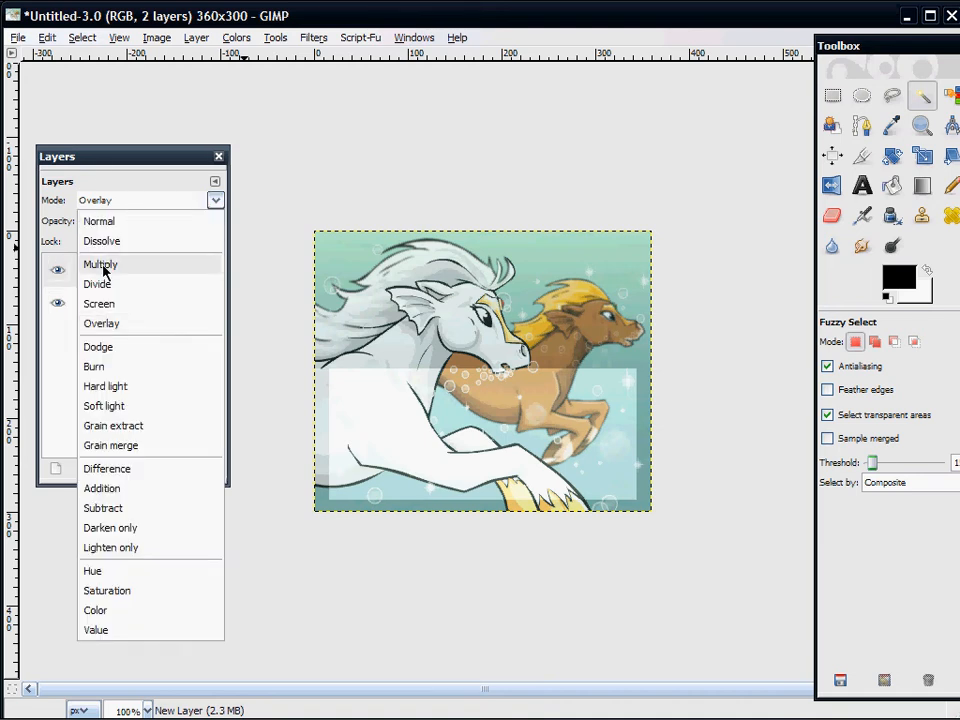
{"action": "left_click", "coordinate": [112, 203]}
{"action": "left_click", "coordinate": [140, 201]}
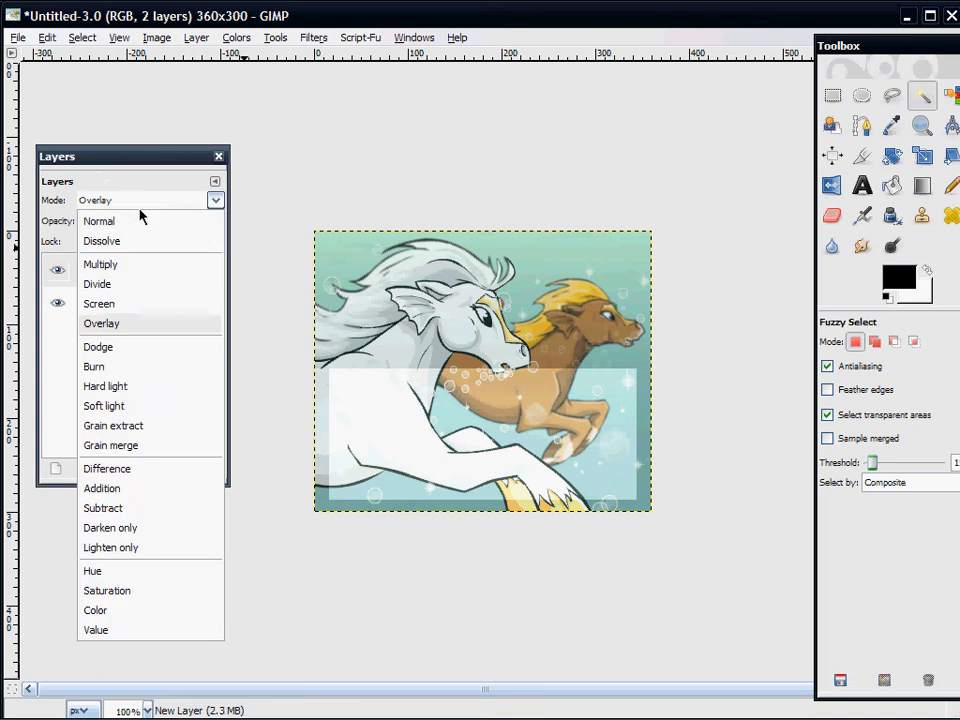
{"action": "left_click", "coordinate": [141, 219]}
Step: Lower the opacity of the white rectangle's layer to about 86
{"action": "mouse_move", "coordinate": [181, 225]}
{"action": "left_mouse_down"}
{"action": "mouse_move", "coordinate": [116, 219]}
{"action": "mouse_move", "coordinate": [165, 229]}
{"action": "left_mouse_up"}
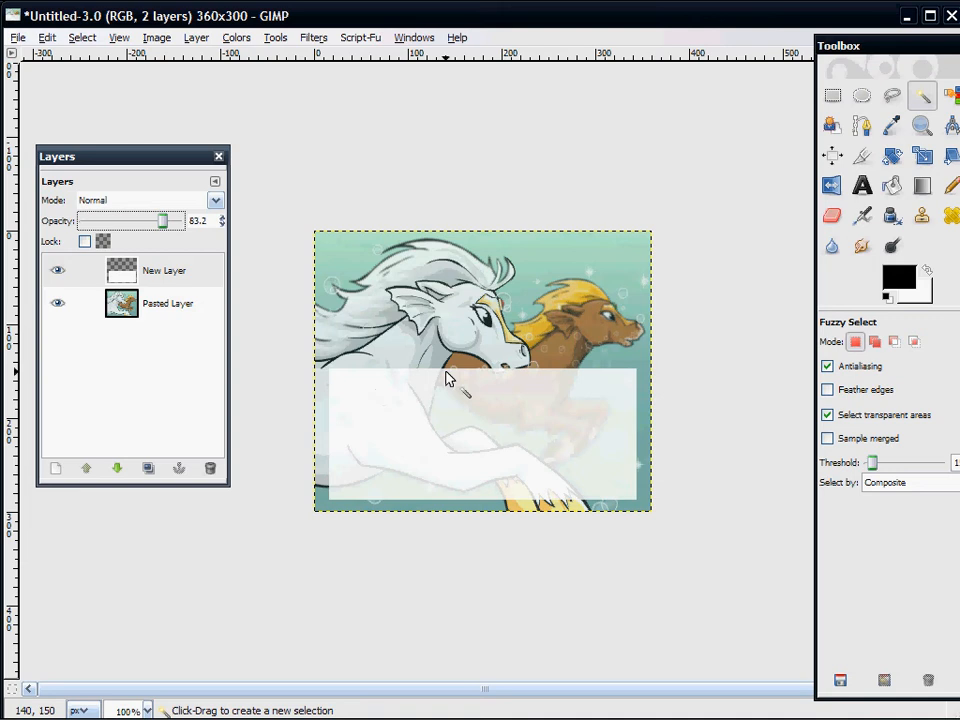
{"action": "left_click_drag", "start_coordinate": [160, 220], "coordinate": [167, 223]}
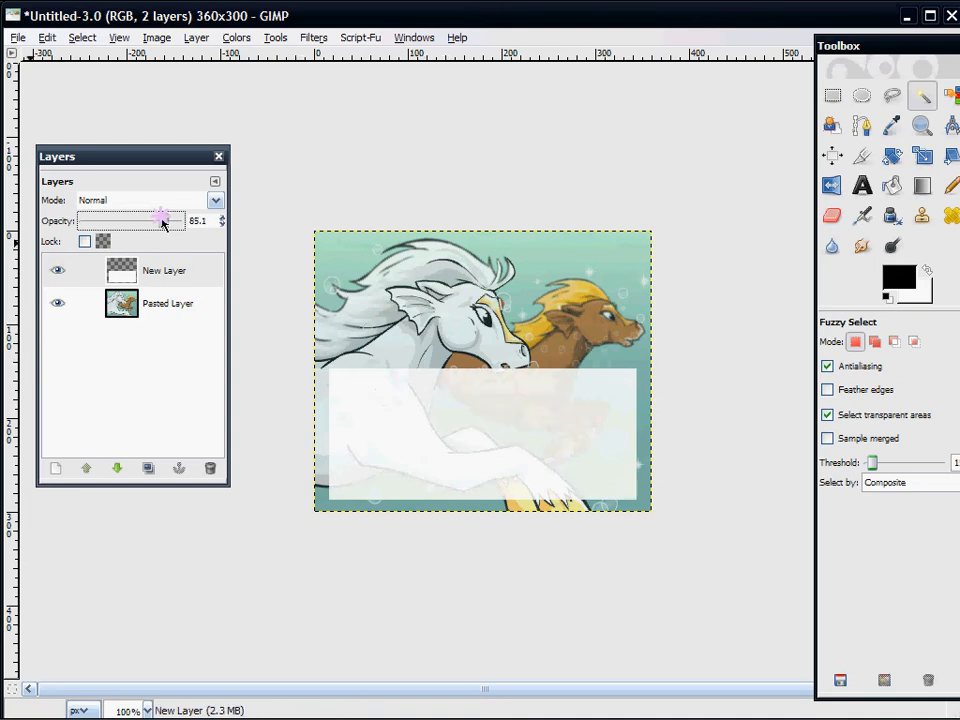
Step: Add a new 360 × 300 px layer with transparency fill above the white rectangle's layer
{"action": "right_click", "coordinate": [153, 274]}
{"action": "left_click", "coordinate": [182, 40]}
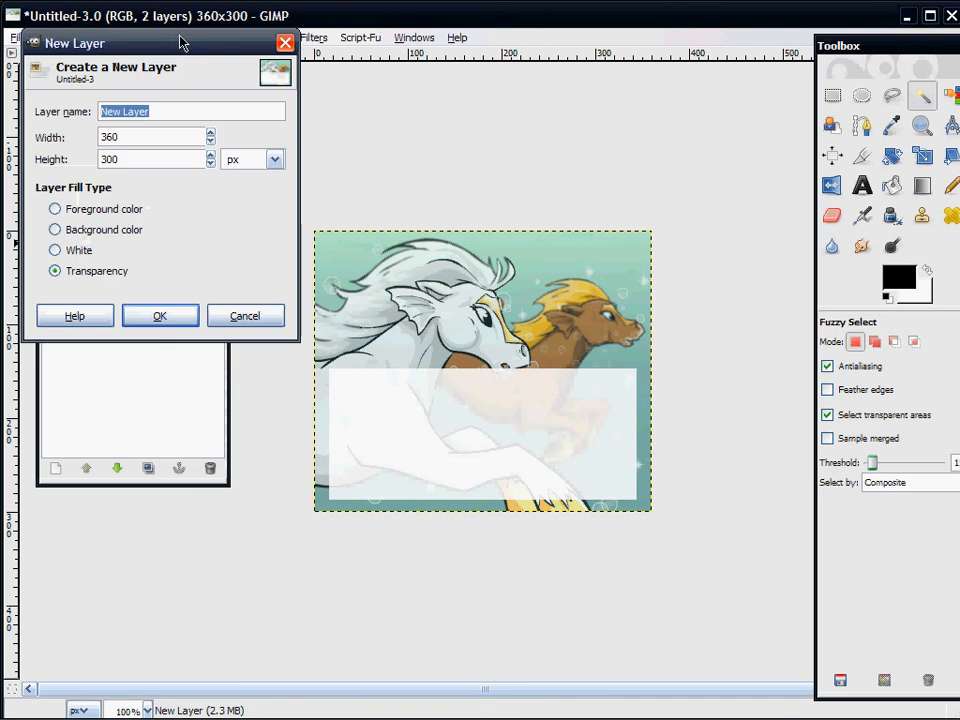
{"action": "left_click", "coordinate": [141, 318]}
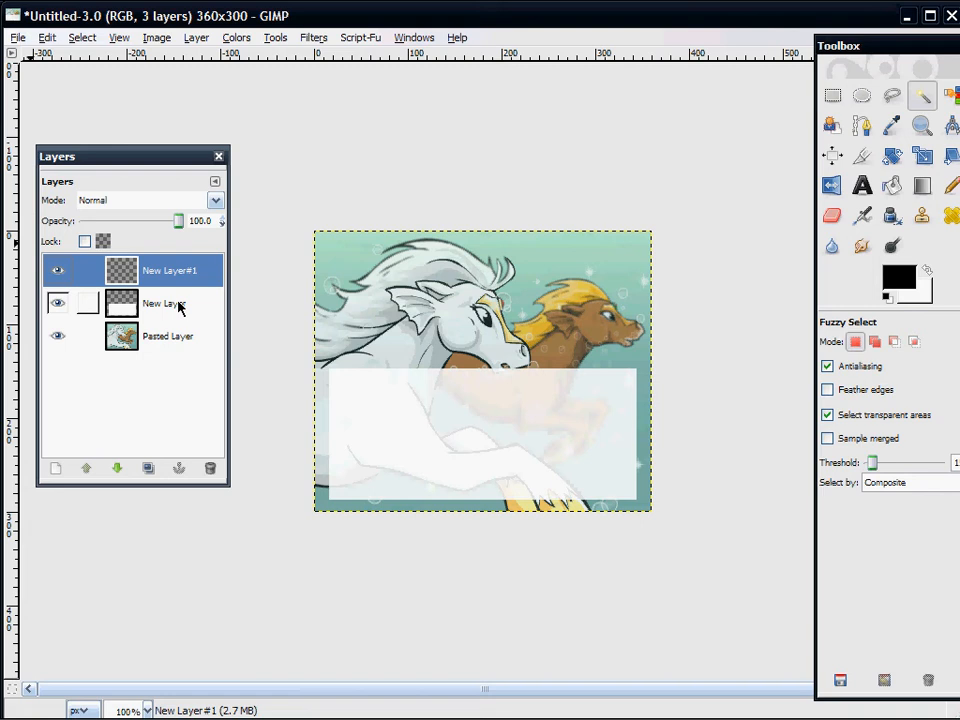
Step: Fuzzy-select the white rectangle on its own layer and, with the new top layer active, replace the selection with a 1-pixel border
{"action": "left_click", "coordinate": [180, 307]}
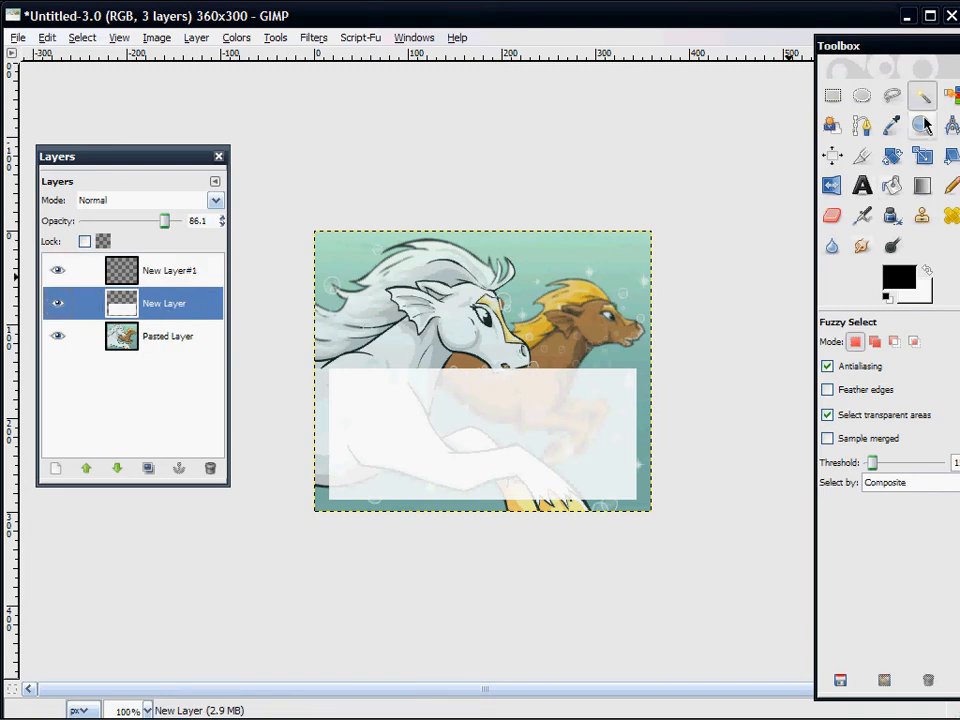
{"action": "left_click", "coordinate": [919, 103]}
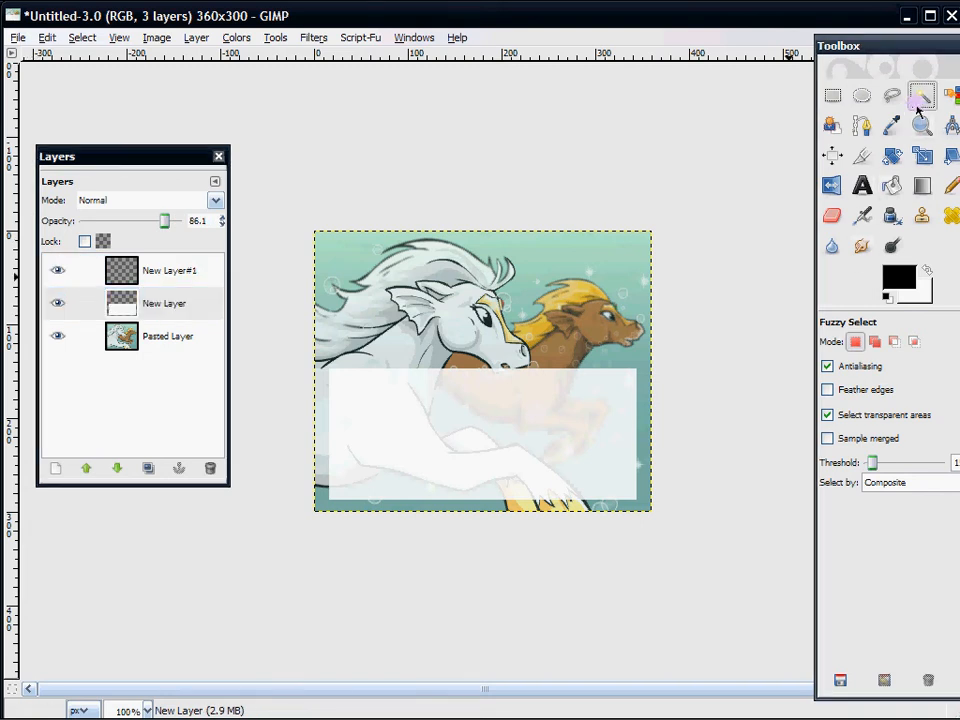
{"action": "left_click", "coordinate": [481, 414]}
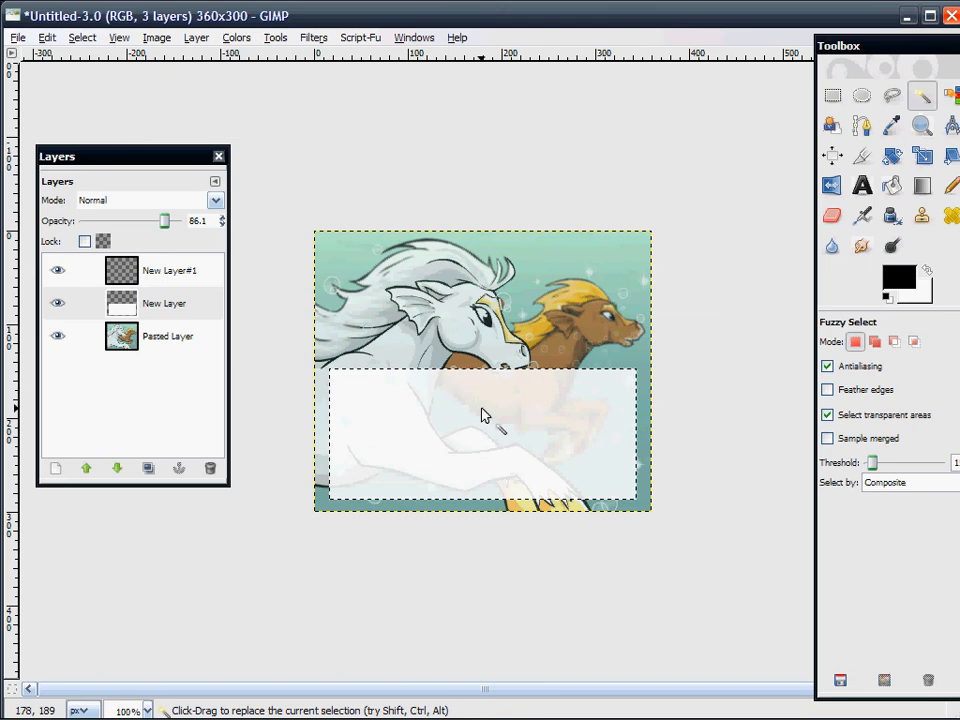
{"action": "left_click", "coordinate": [176, 272]}
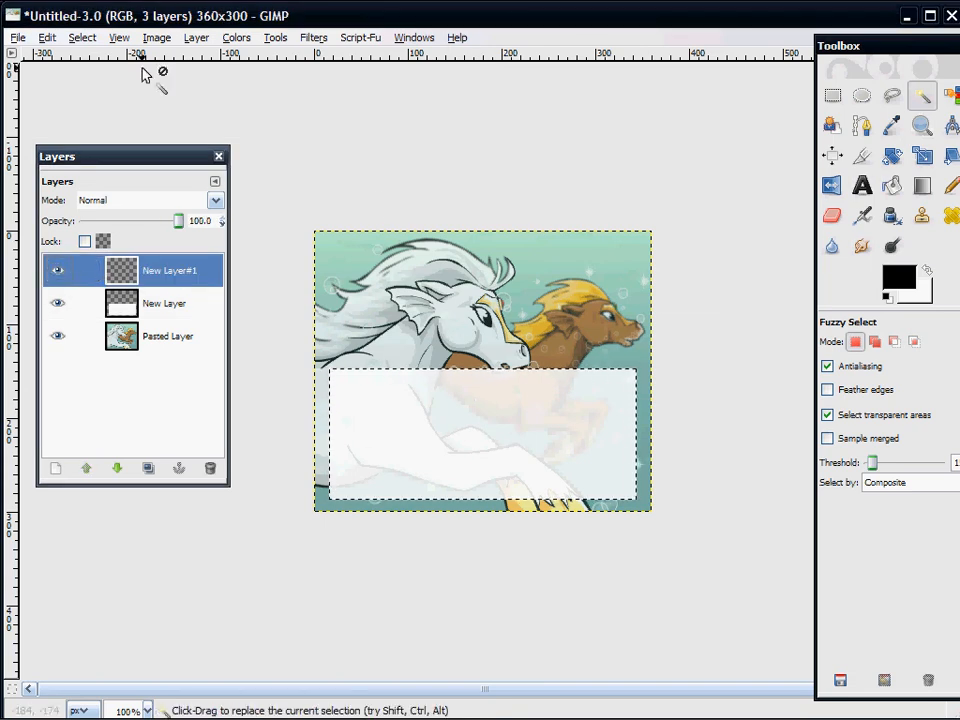
{"action": "left_click", "coordinate": [80, 38]}
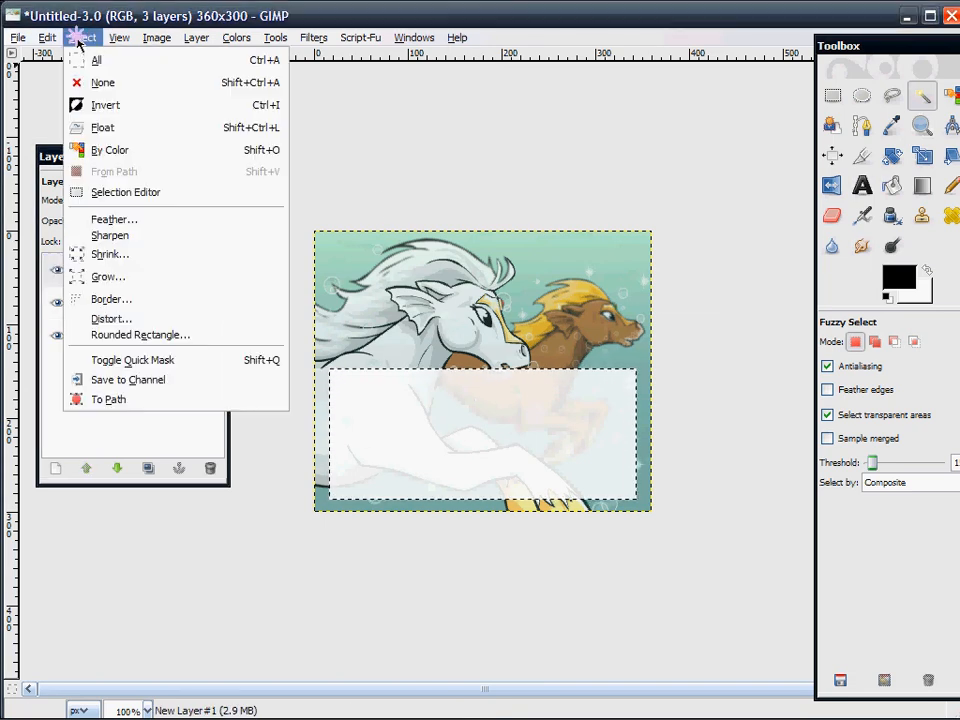
{"action": "left_click", "coordinate": [100, 300]}
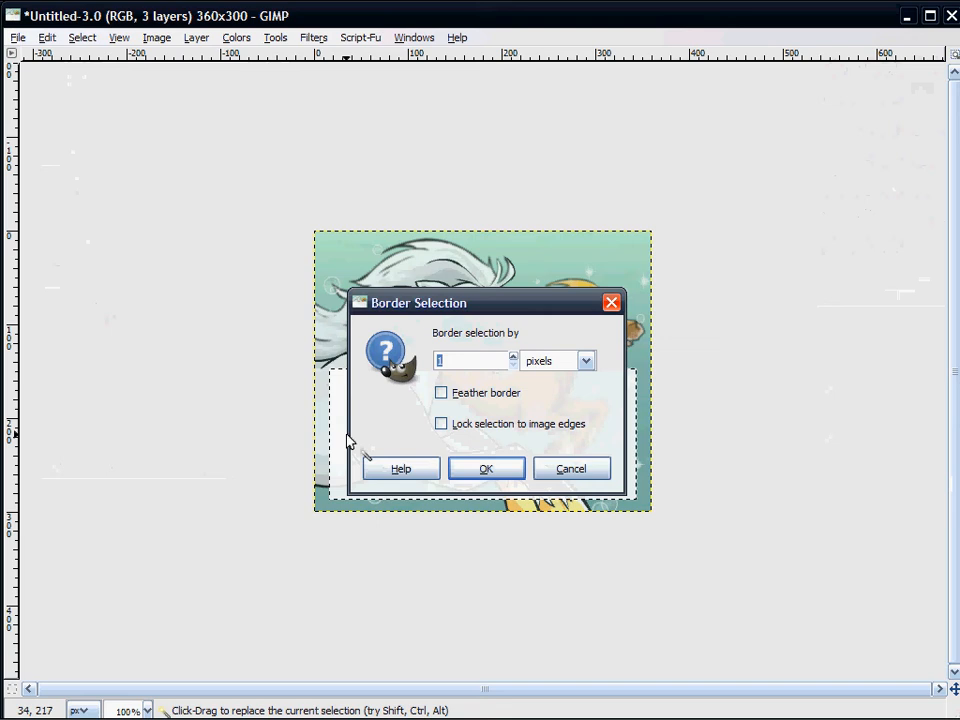
{"action": "left_click", "coordinate": [482, 468]}
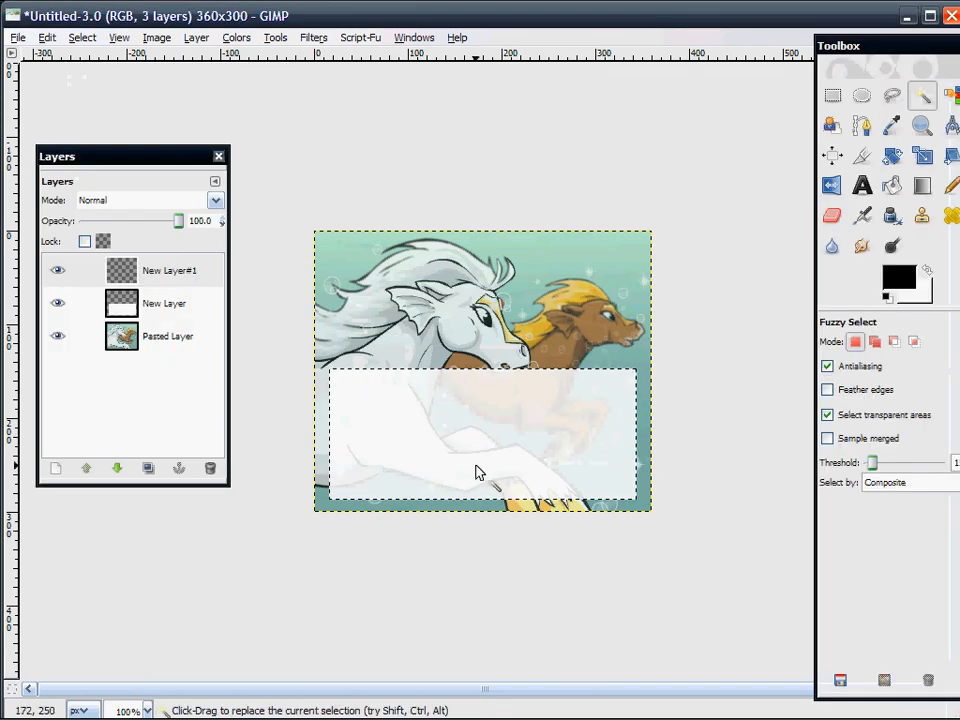
Step: Fill the border selection on the top layer with the black foreground color and clear the selection
{"action": "left_click", "coordinate": [57, 40]}
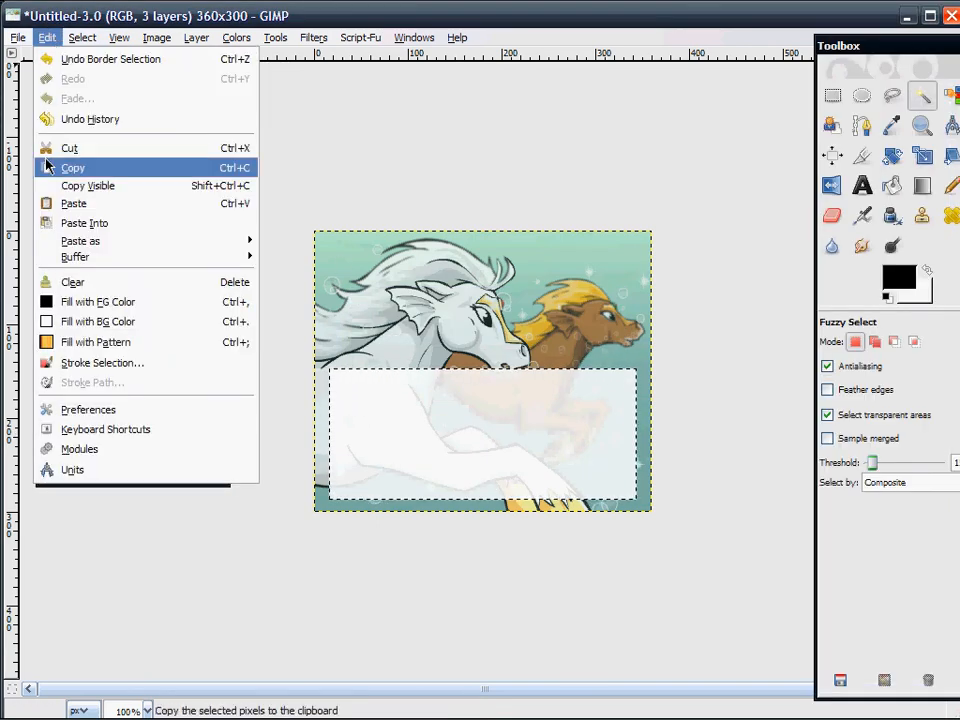
{"action": "left_click", "coordinate": [114, 302]}
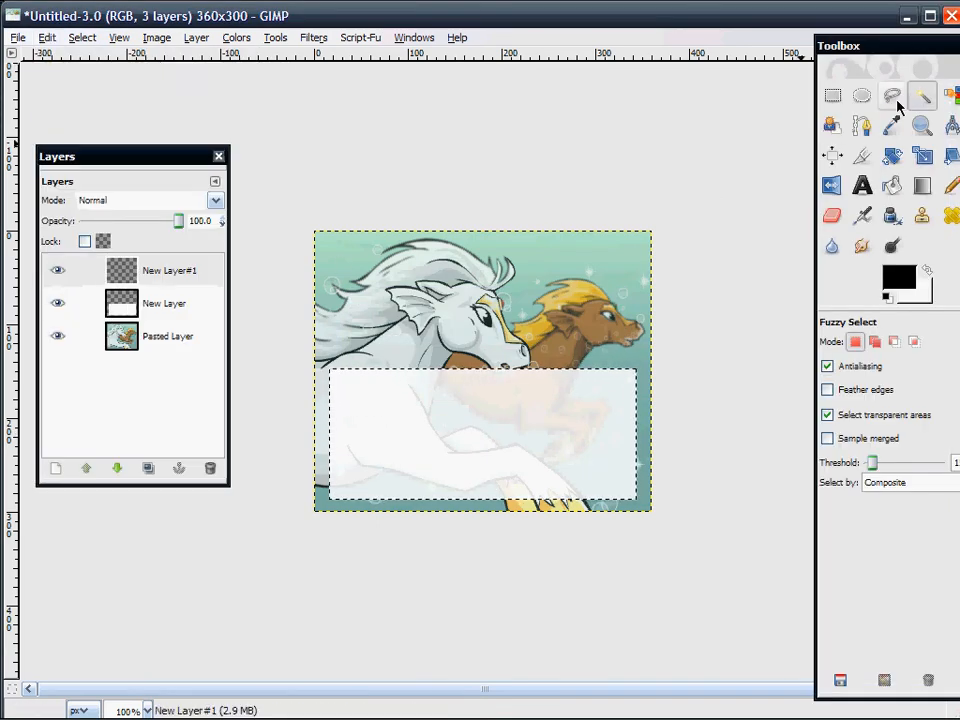
{"action": "left_click", "coordinate": [726, 194]}
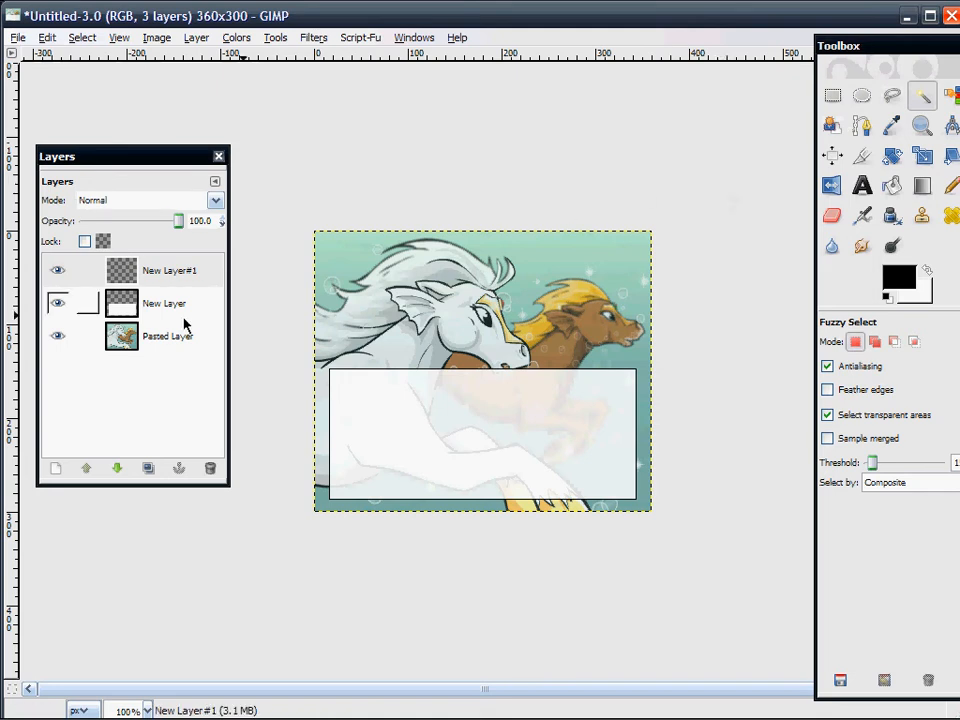
Step: Merge the white rectangle's layer and the black outline layer down into the pasted layer
{"action": "right_click", "coordinate": [155, 303]}
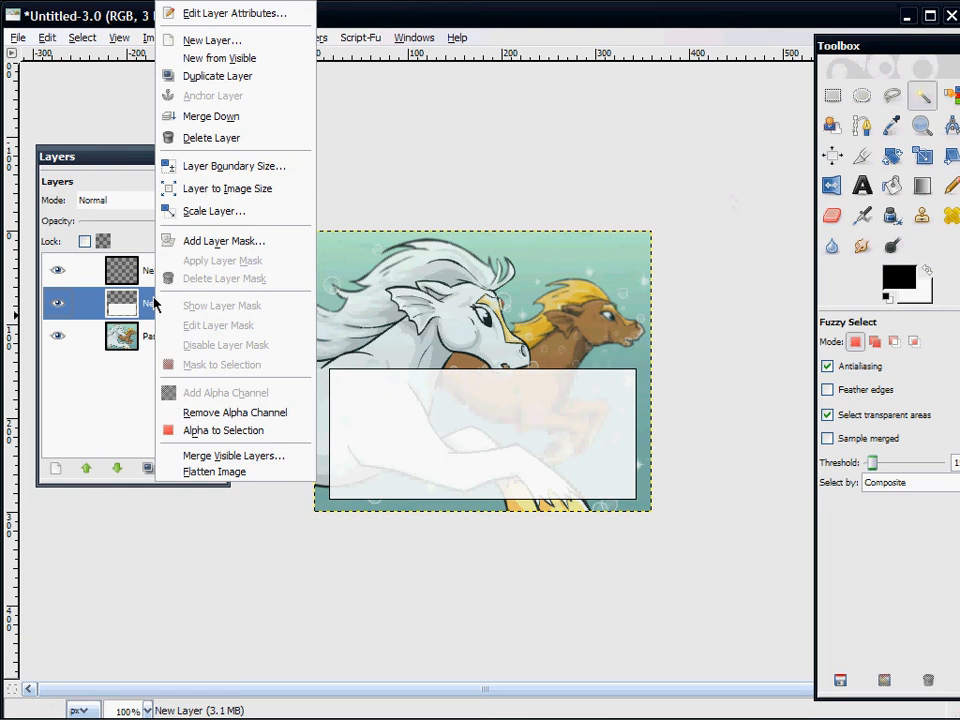
{"action": "left_click", "coordinate": [242, 121]}
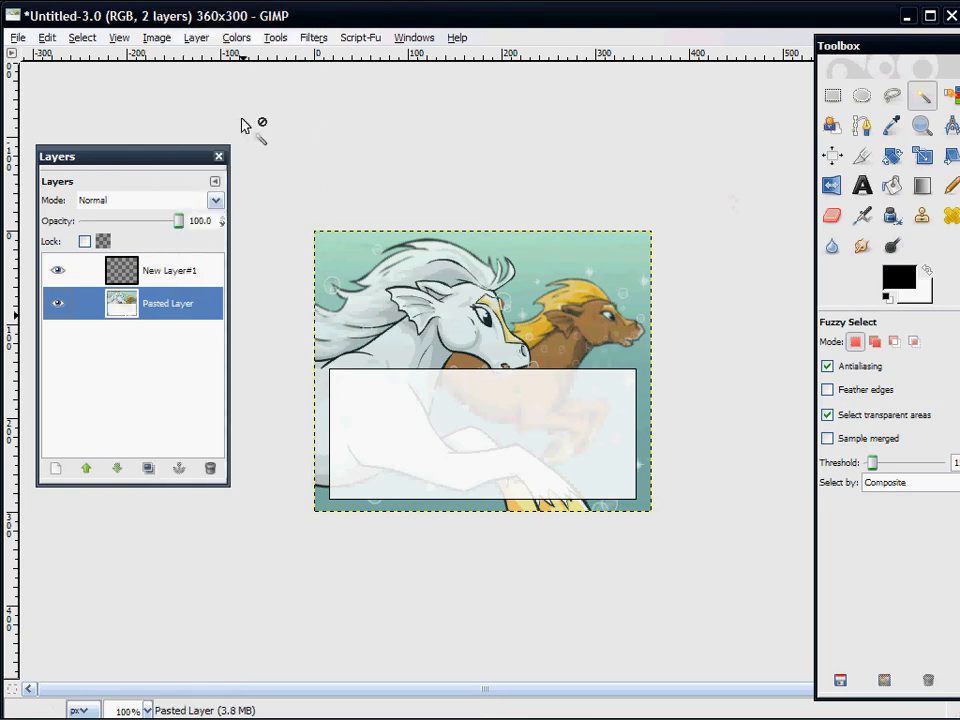
{"action": "right_click", "coordinate": [165, 273]}
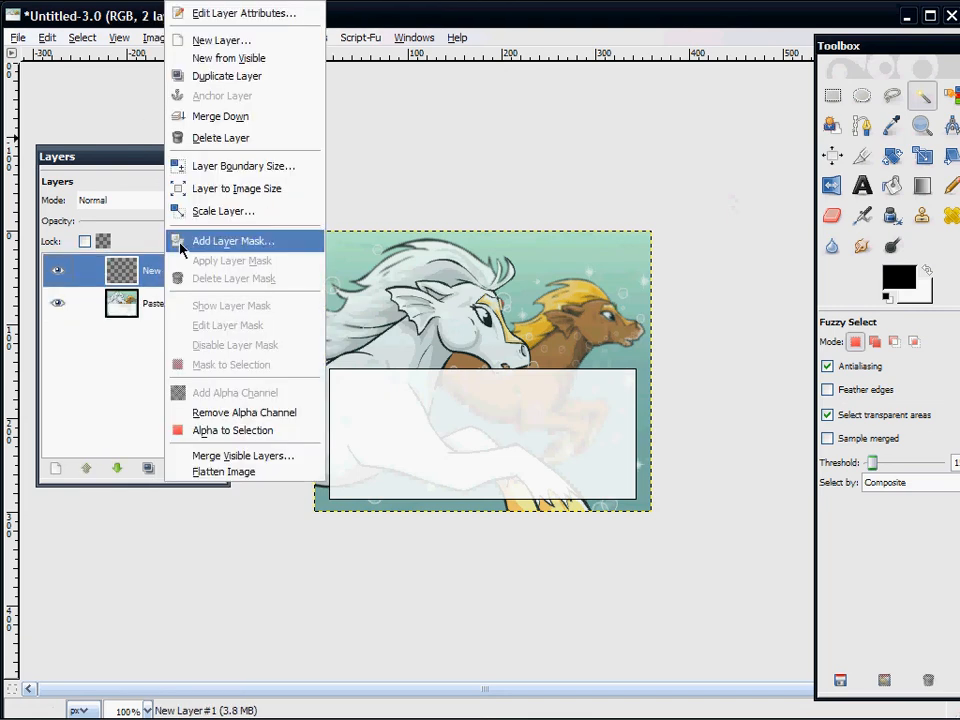
{"action": "left_click", "coordinate": [236, 119]}
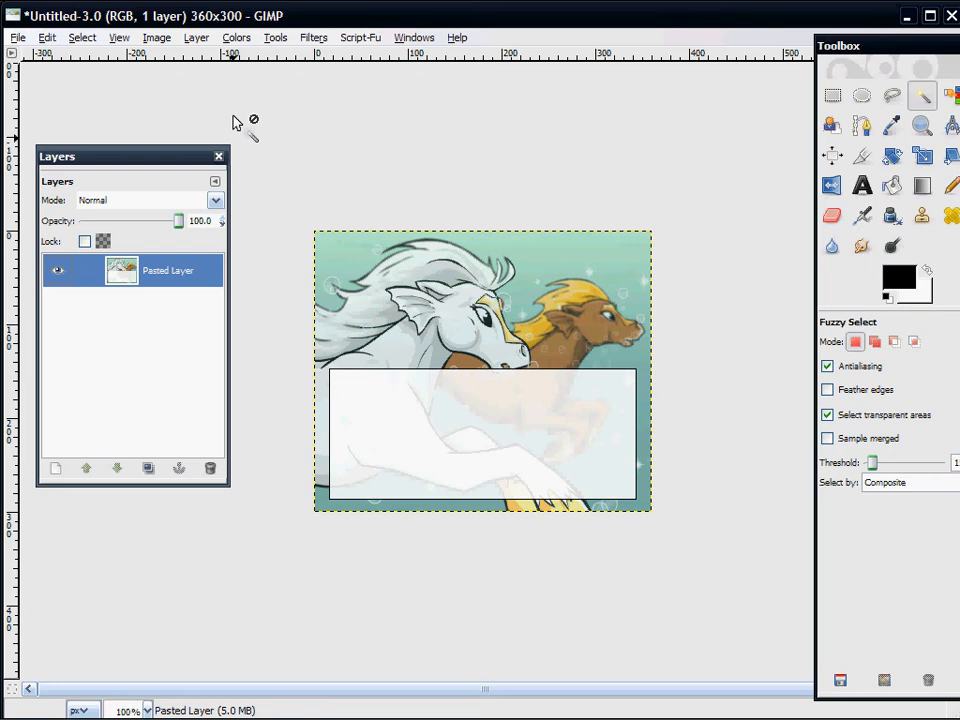
Step: Bring the whole Toolbox into view and set the Text tool's font to Freehand591 BT
{"action": "left_click", "coordinate": [890, 50]}
{"action": "left_click_drag", "start_coordinate": [790, 55], "coordinate": [788, 56]}
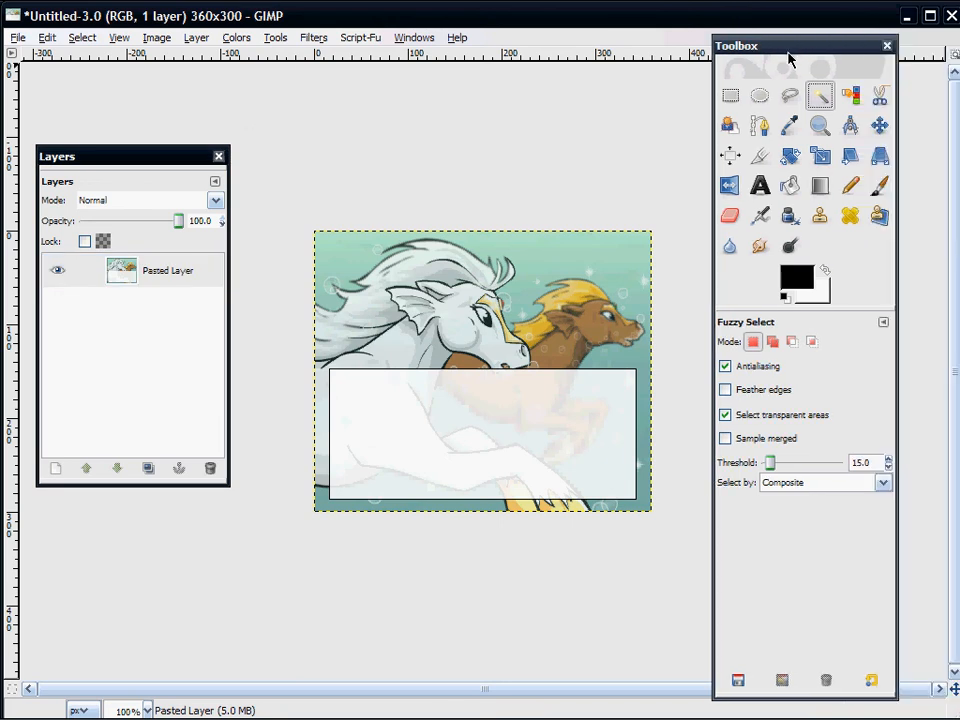
{"action": "left_click", "coordinate": [760, 188]}
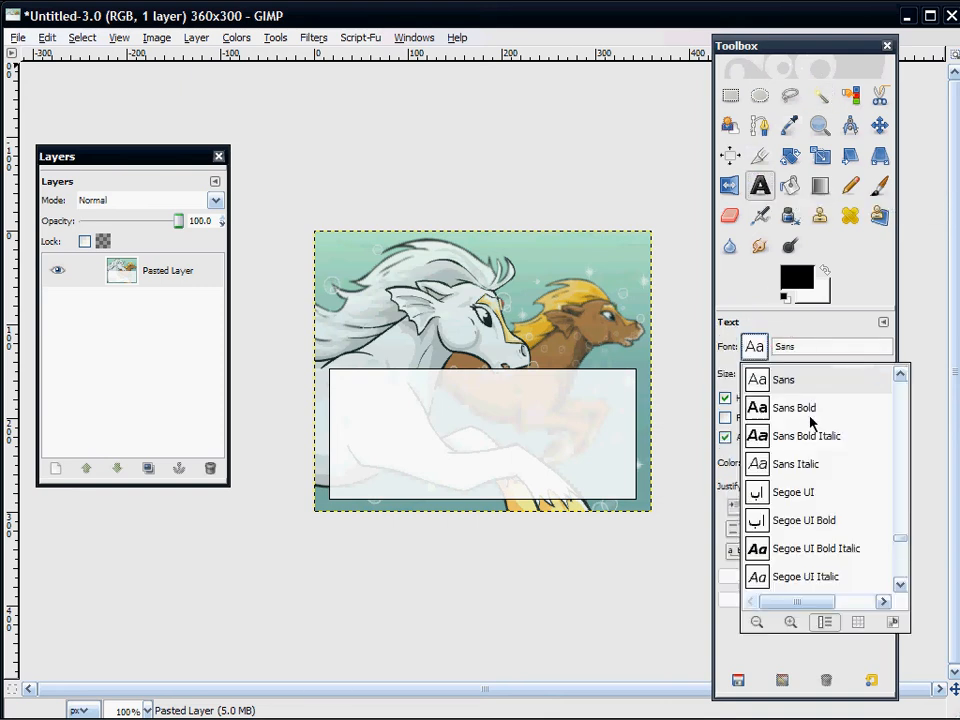
{"action": "left_click_drag", "start_coordinate": [895, 541], "coordinate": [900, 489]}
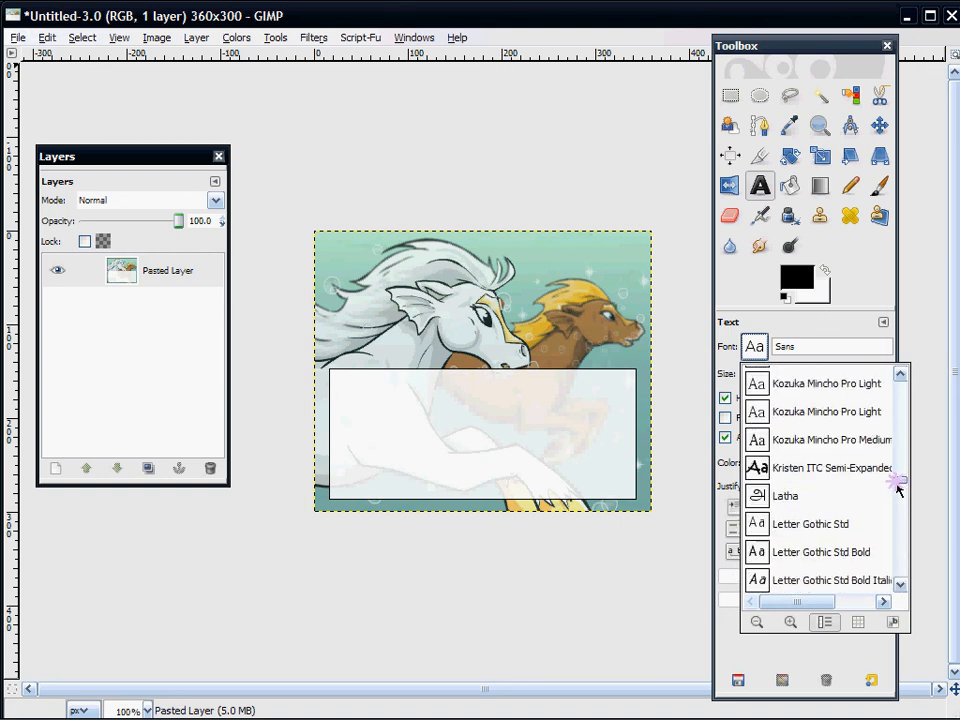
{"action": "scroll", "coordinate": [755, 480], "scroll_direction": "up", "scroll_amount": 3}
{"action": "scroll", "coordinate": [755, 480], "scroll_direction": "up", "scroll_amount": 5}
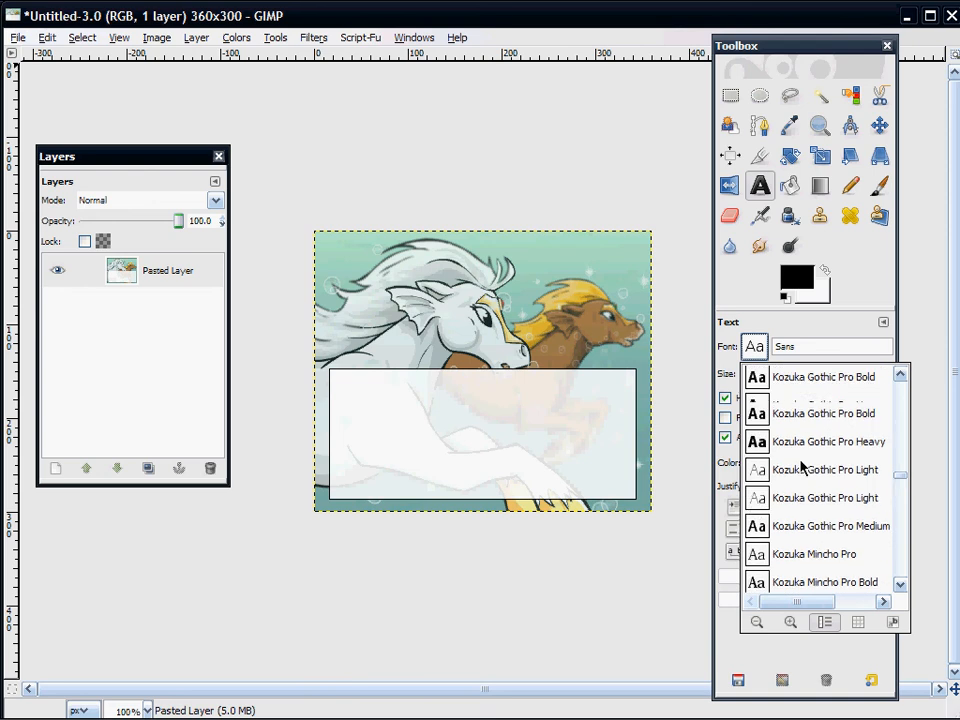
{"action": "scroll", "coordinate": [800, 470], "scroll_direction": "up", "scroll_amount": 5}
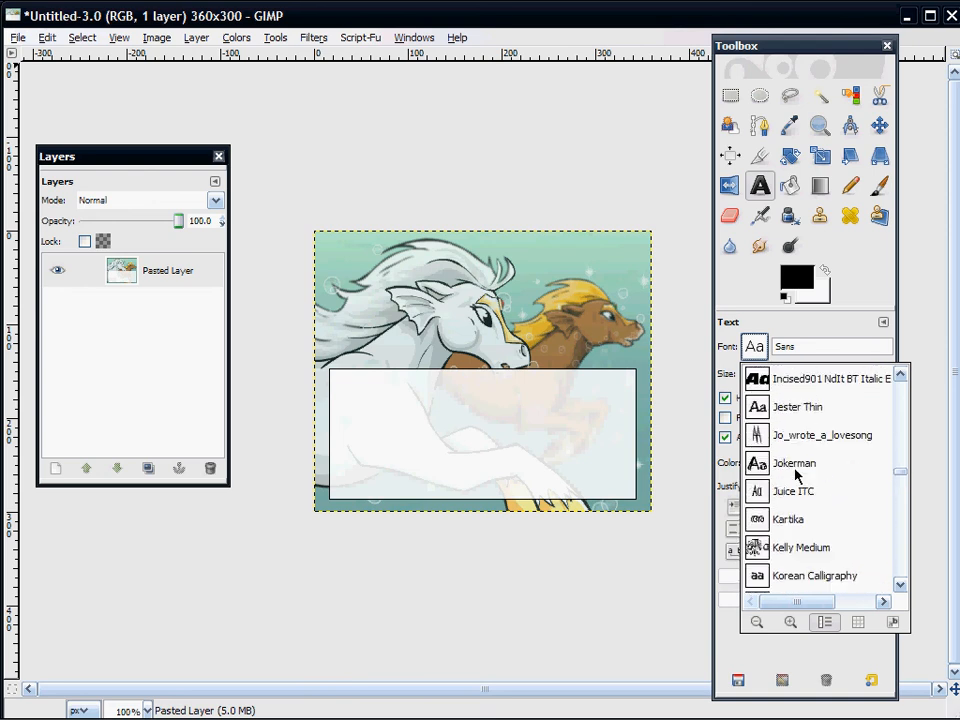
{"action": "scroll", "coordinate": [800, 490], "scroll_direction": "up", "scroll_amount": 3}
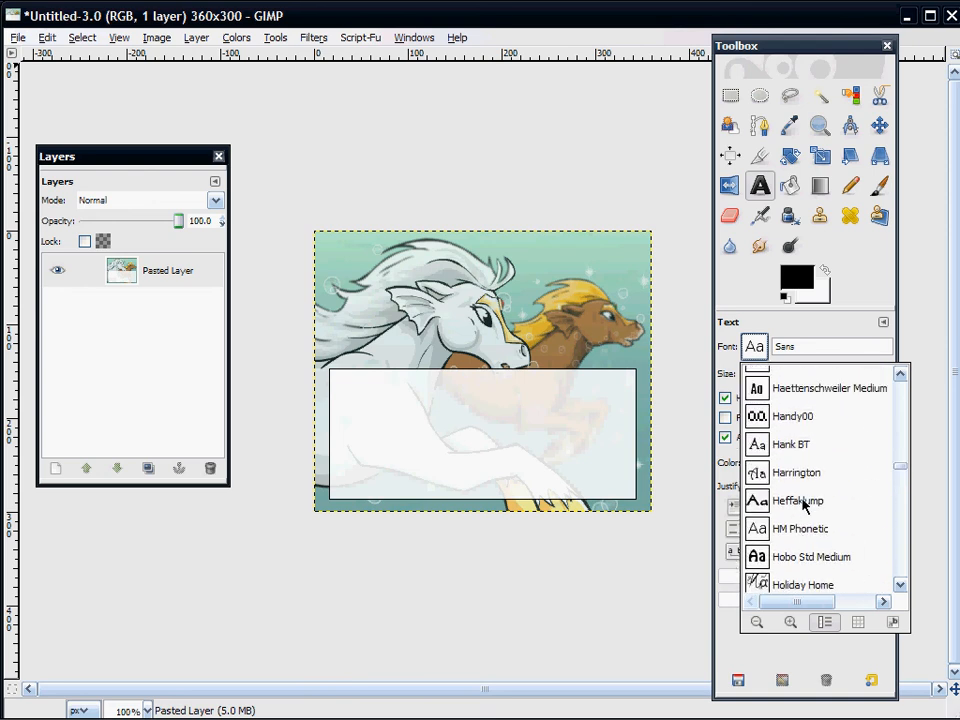
{"action": "scroll", "coordinate": [795, 480], "scroll_direction": "up", "scroll_amount": 4}
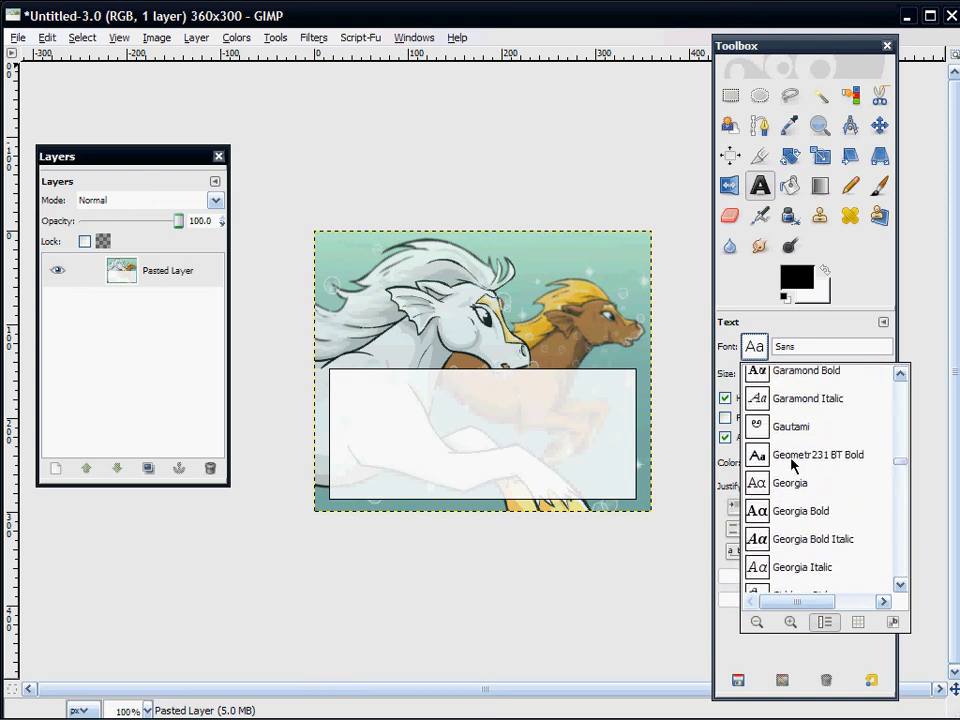
{"action": "left_click", "coordinate": [823, 346]}
{"action": "type", "text": "f"}
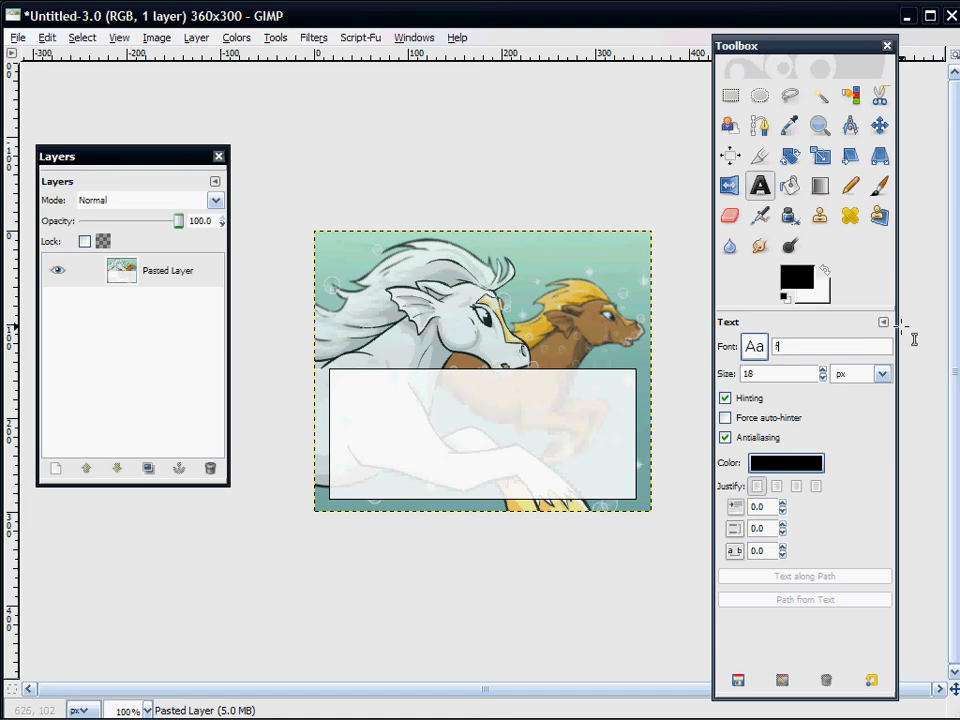
{"action": "type", "text": "ree"}
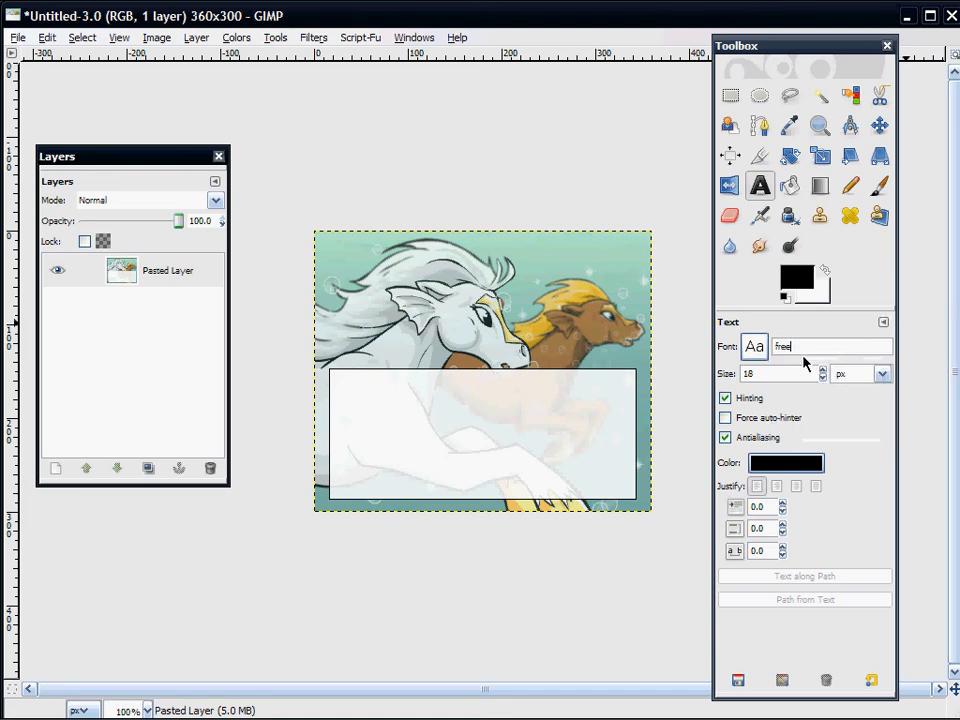
{"action": "left_click", "coordinate": [825, 369]}
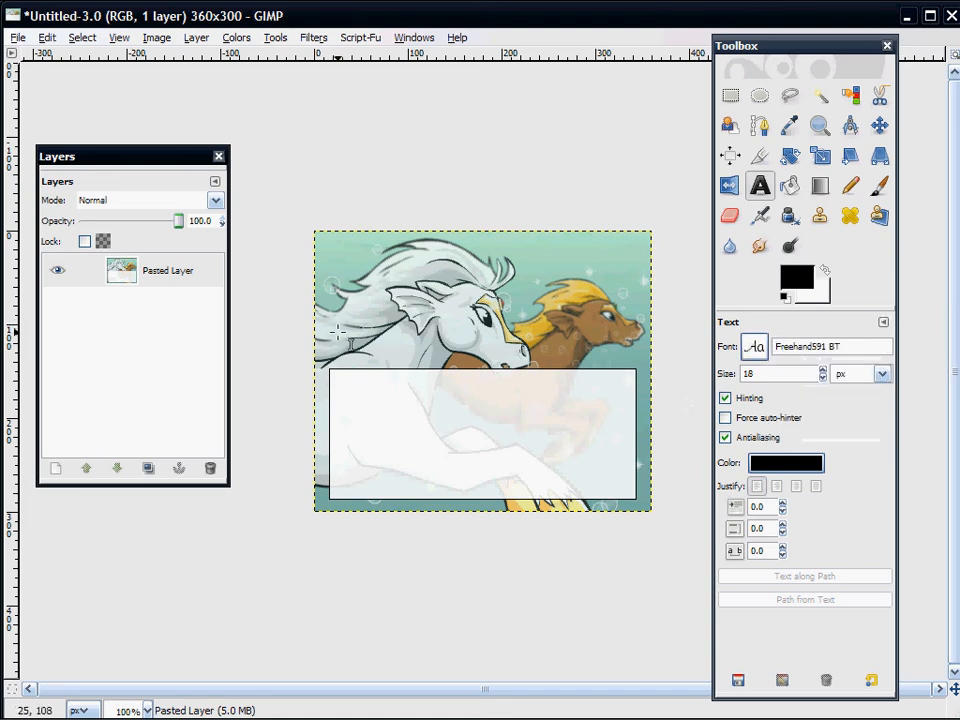
Step: Add the text "Welcome" just above the white box and set its size to 52 px
{"action": "left_click", "coordinate": [321, 307]}
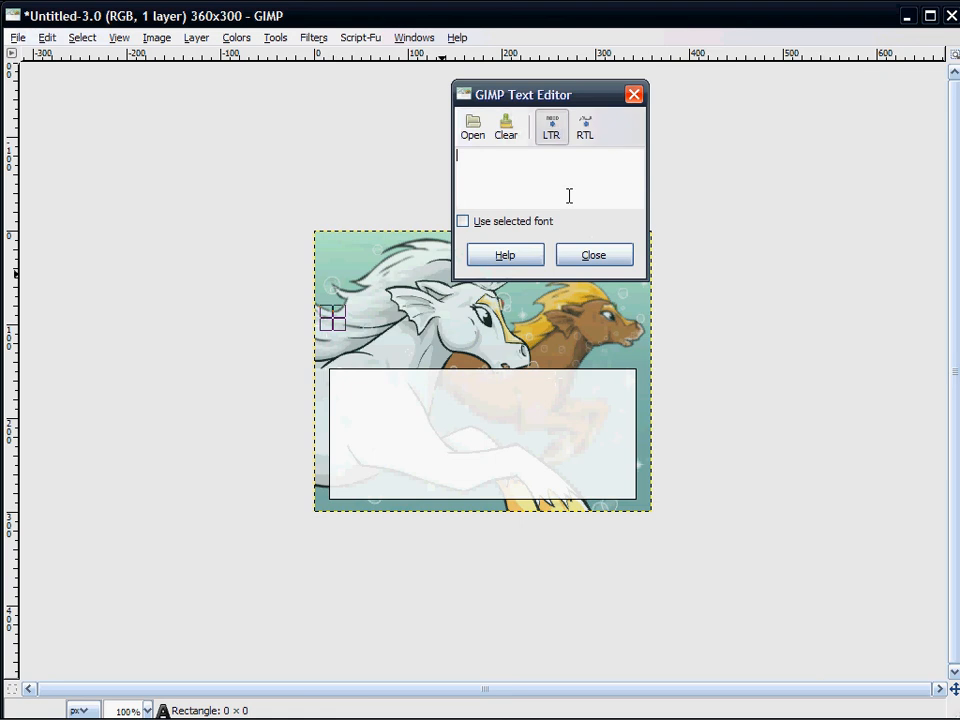
{"action": "type", "text": "Welcome"}
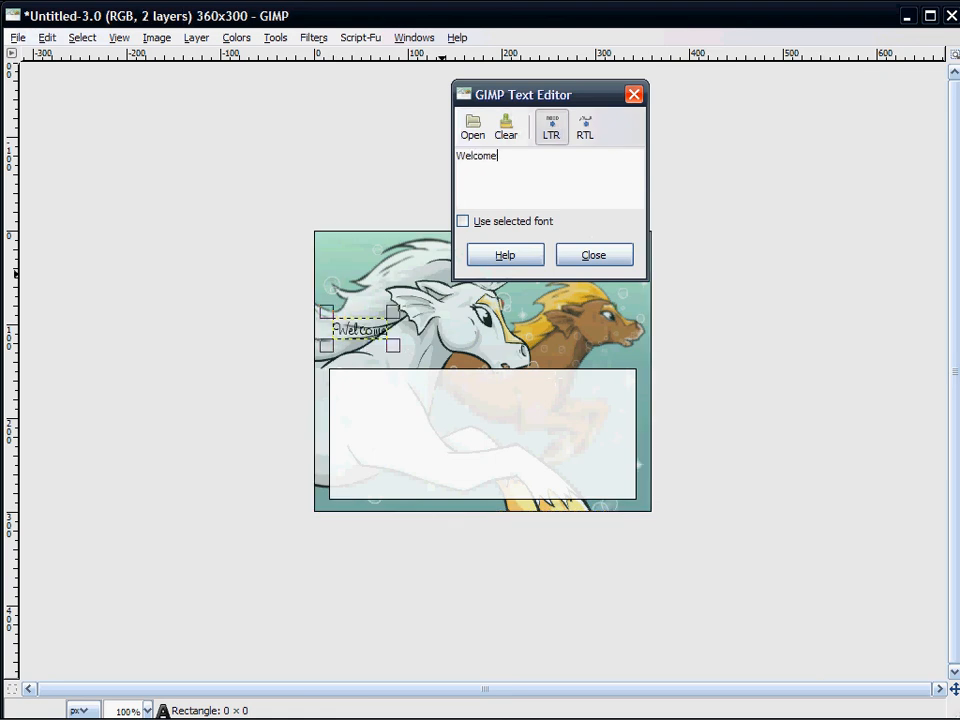
{"action": "left_click", "coordinate": [603, 12]}
{"action": "left_click", "coordinate": [824, 371]}
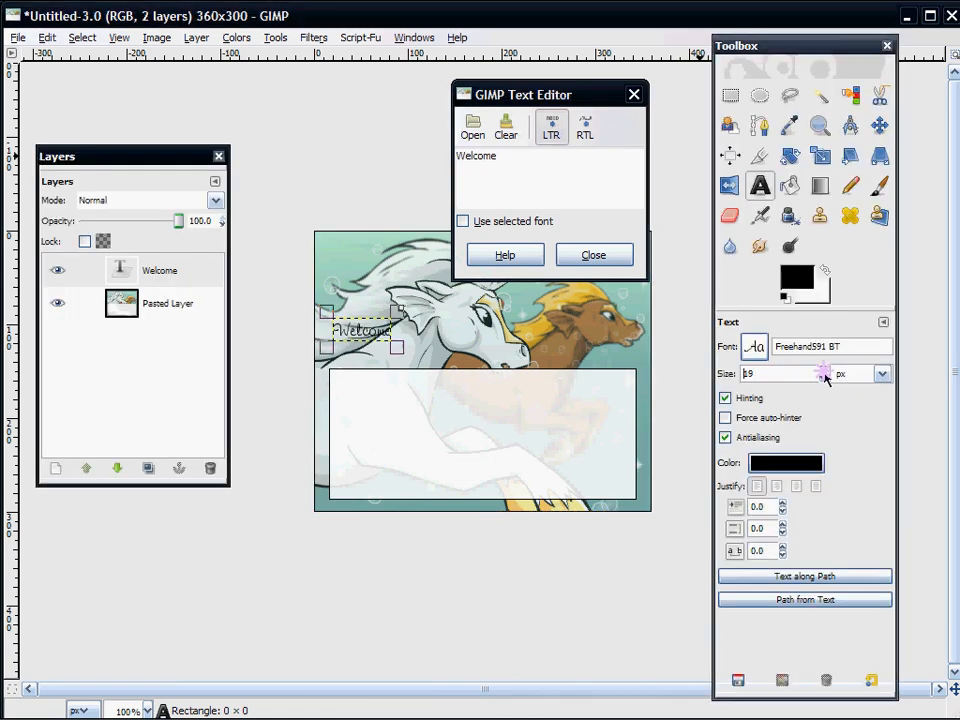
{"action": "left_click_drag", "start_coordinate": [824, 371], "coordinate": [826, 377]}
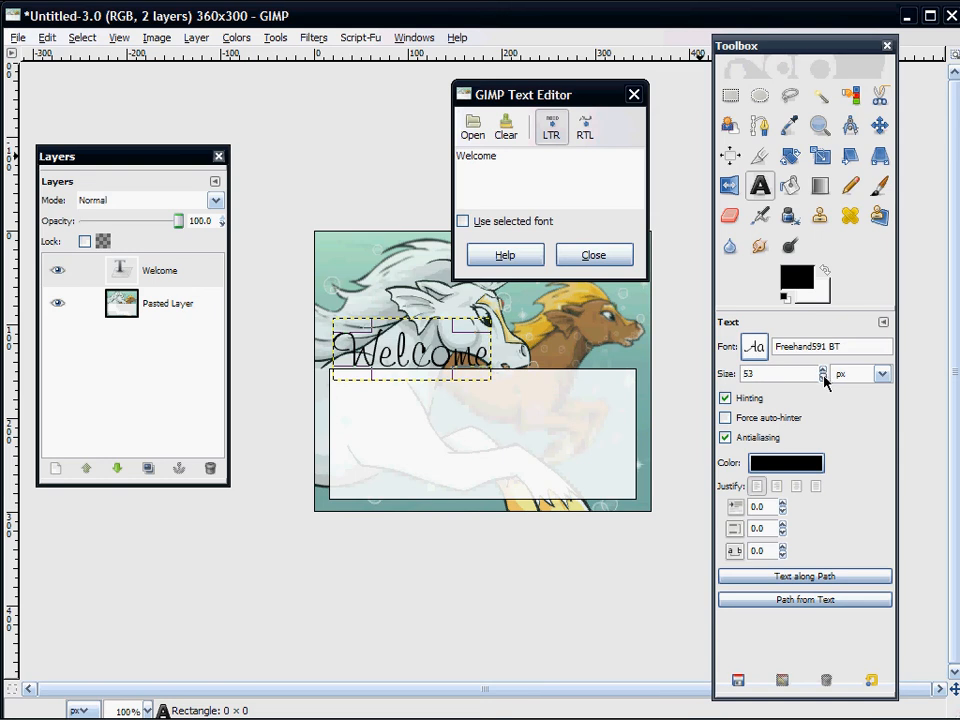
{"action": "left_click", "coordinate": [825, 378]}
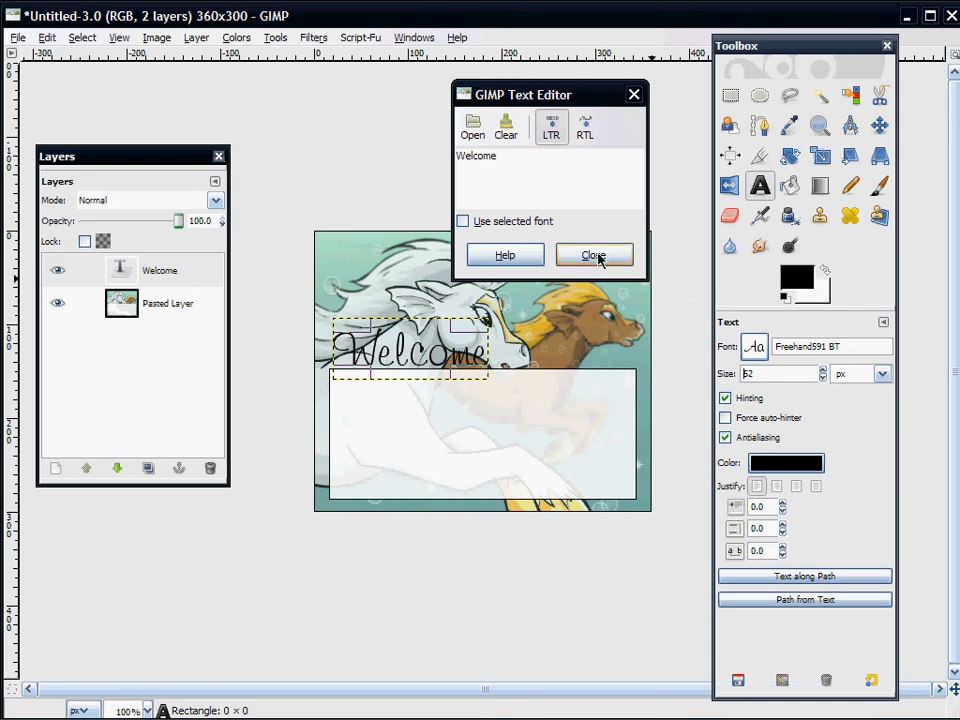
Step: Widen the "Welcome" text box to about 327 × 66 px to span the white box's width, and center the text in it
{"action": "key", "text": "Tab"}
{"action": "left_click_drag", "start_coordinate": [481, 350], "coordinate": [636, 375]}
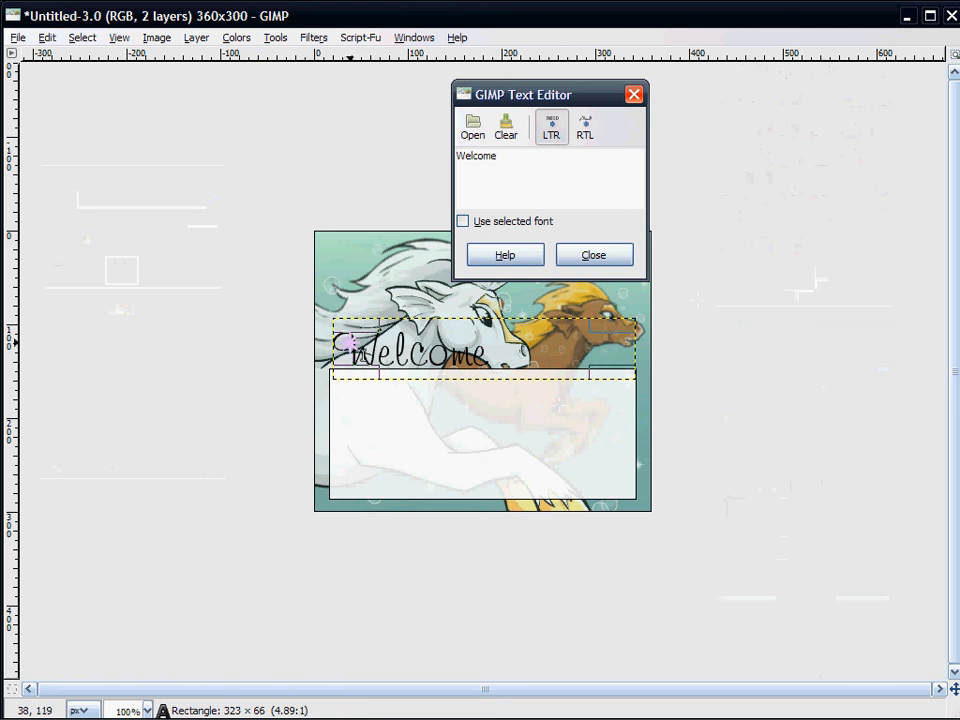
{"action": "left_click_drag", "start_coordinate": [352, 352], "coordinate": [349, 351]}
{"action": "key", "text": "Tab"}
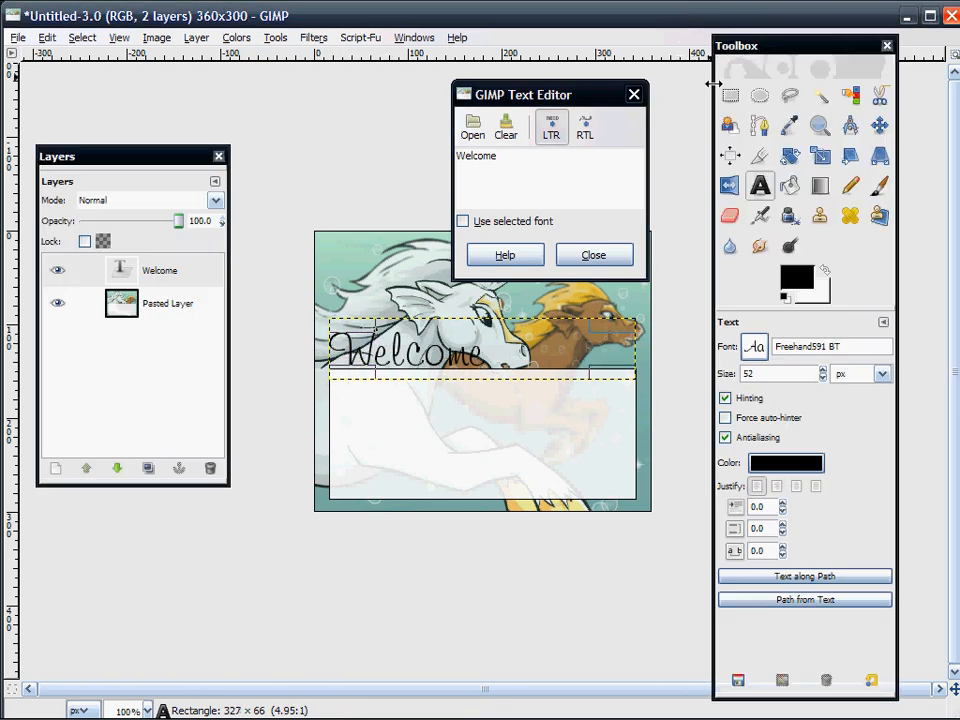
{"action": "left_click", "coordinate": [779, 490]}
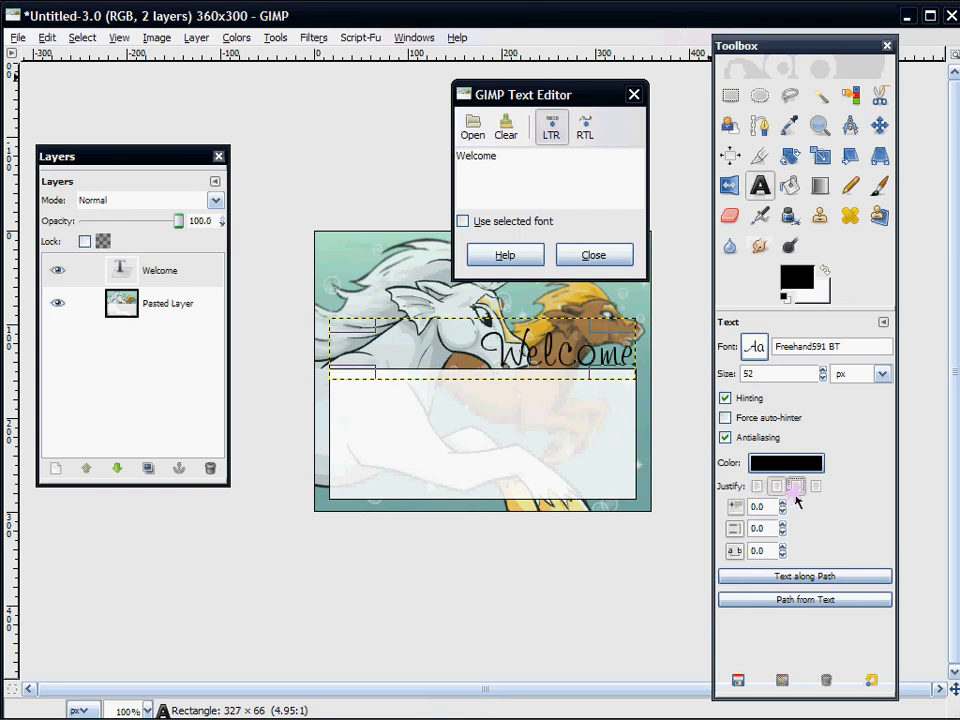
{"action": "left_click", "coordinate": [796, 487]}
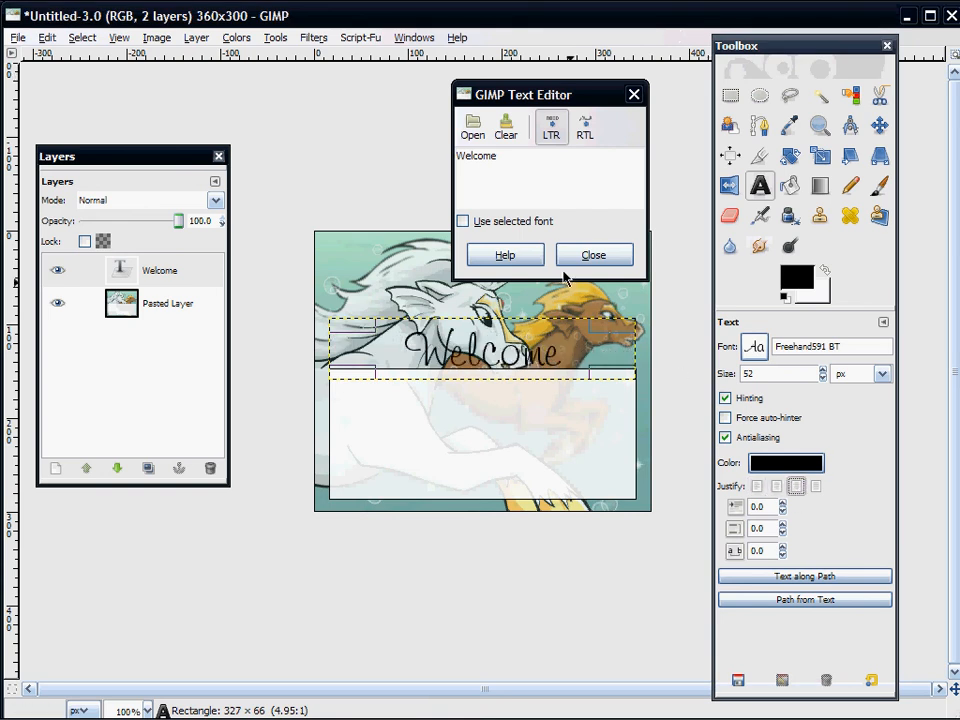
Step: Finish the text entry, make Fuzzy Select the active tool, and expand the "Welcome" layer to the image size
{"action": "left_click", "coordinate": [590, 257]}
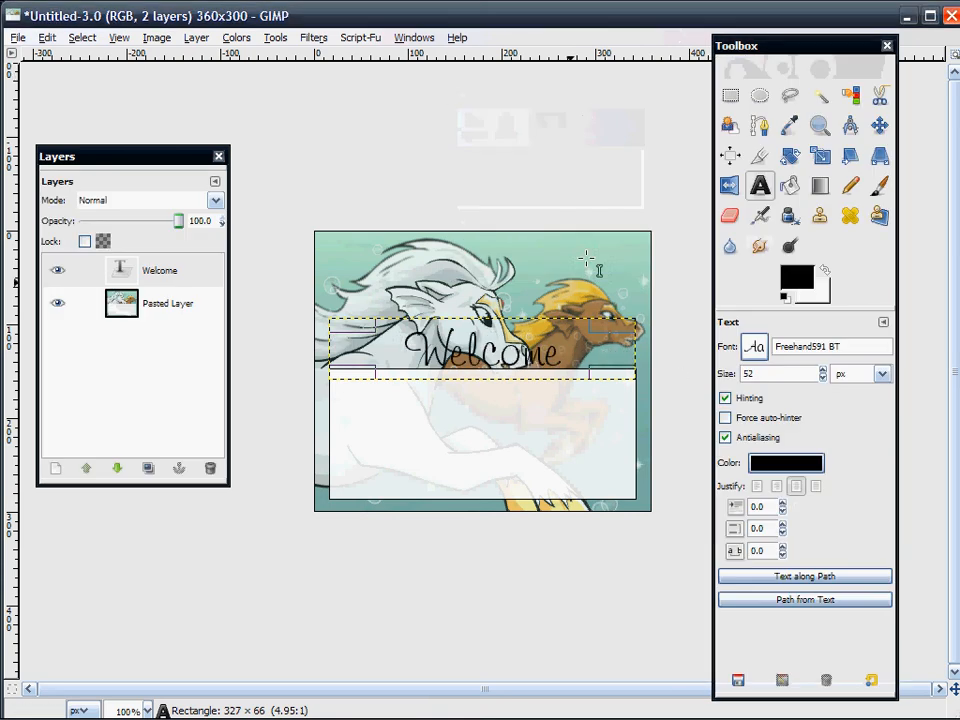
{"action": "left_click", "coordinate": [816, 97]}
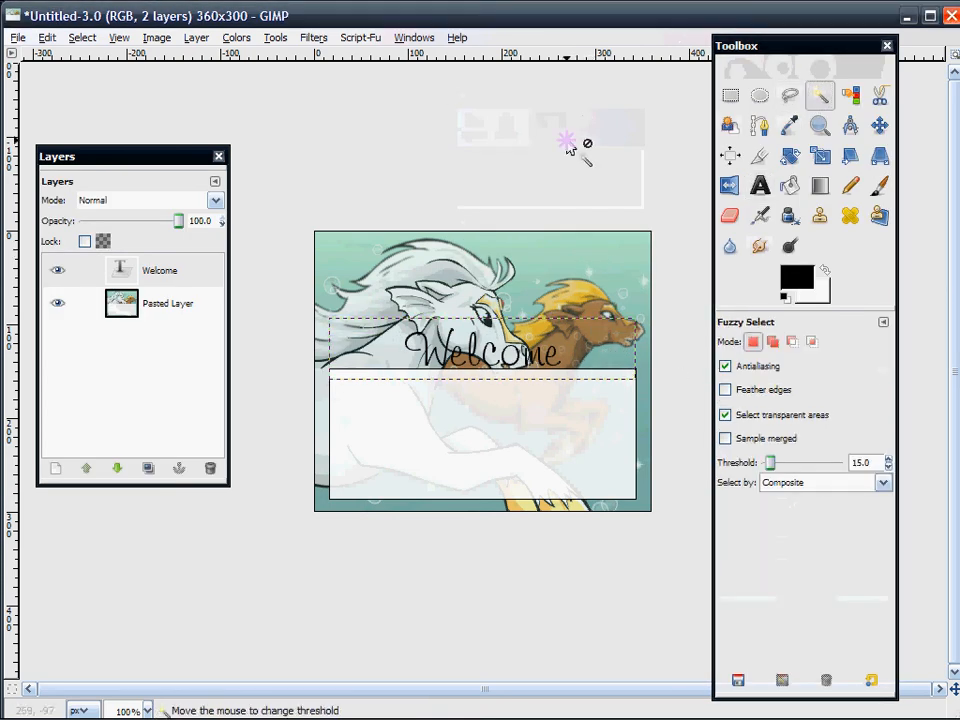
{"action": "right_click", "coordinate": [160, 268]}
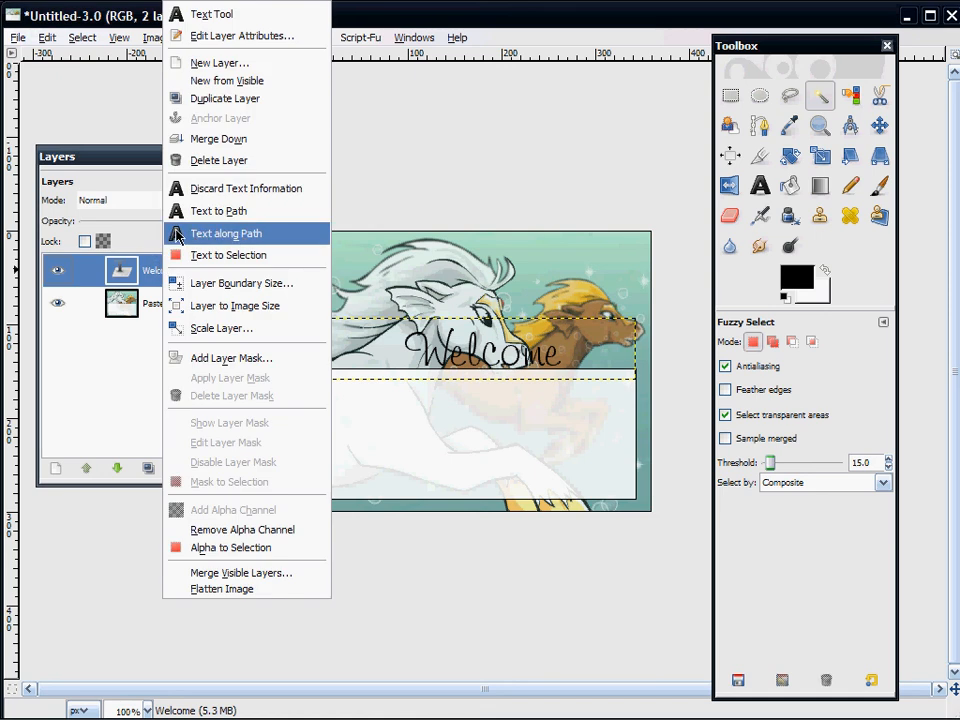
{"action": "left_click", "coordinate": [217, 312]}
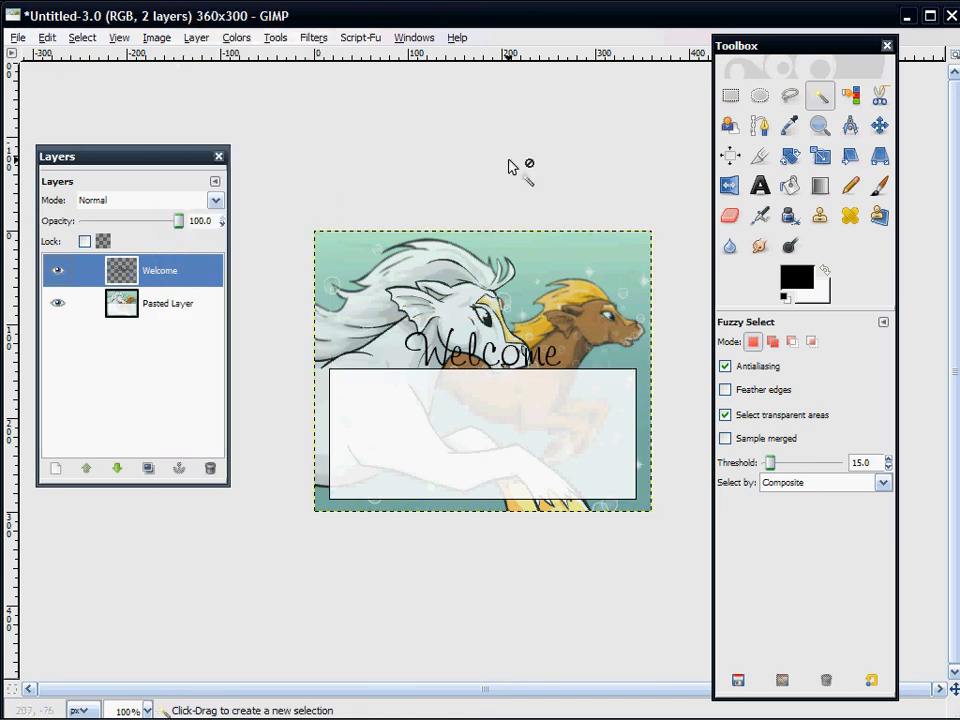
Step: Duplicate the "Welcome" text layer and invert the colors of the lower copy
{"action": "right_click", "coordinate": [176, 280]}
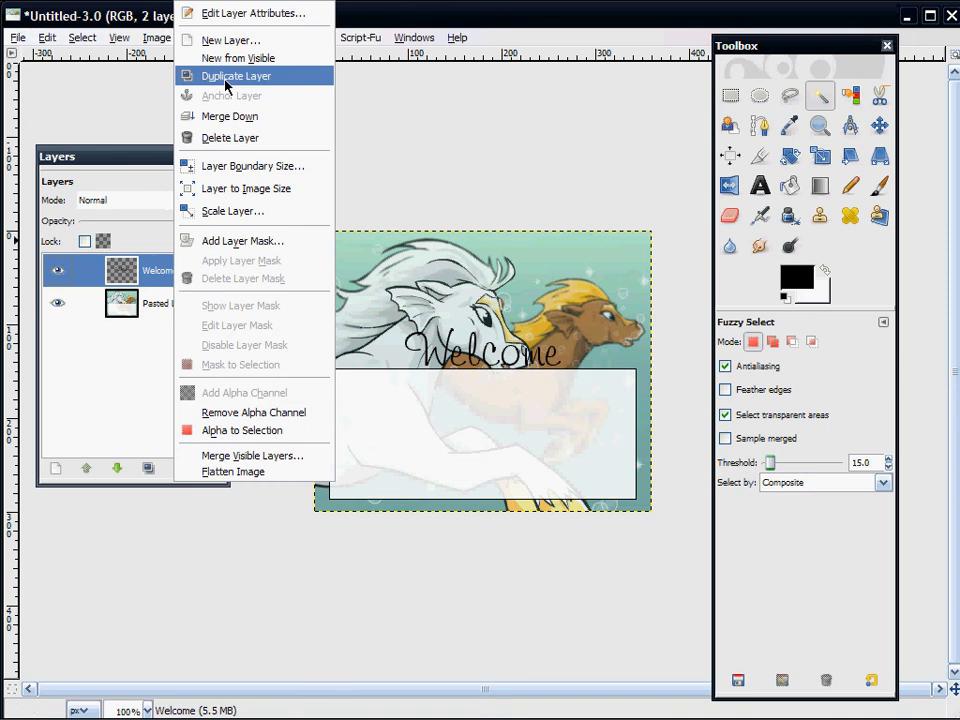
{"action": "left_click", "coordinate": [226, 76]}
{"action": "left_click", "coordinate": [165, 303]}
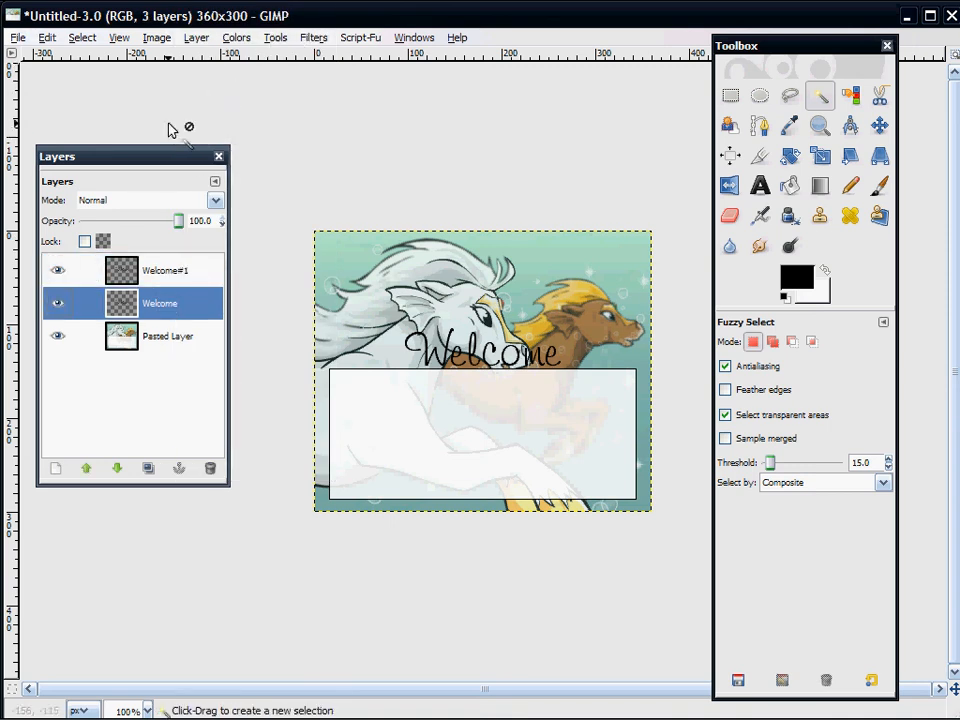
{"action": "left_click", "coordinate": [234, 38]}
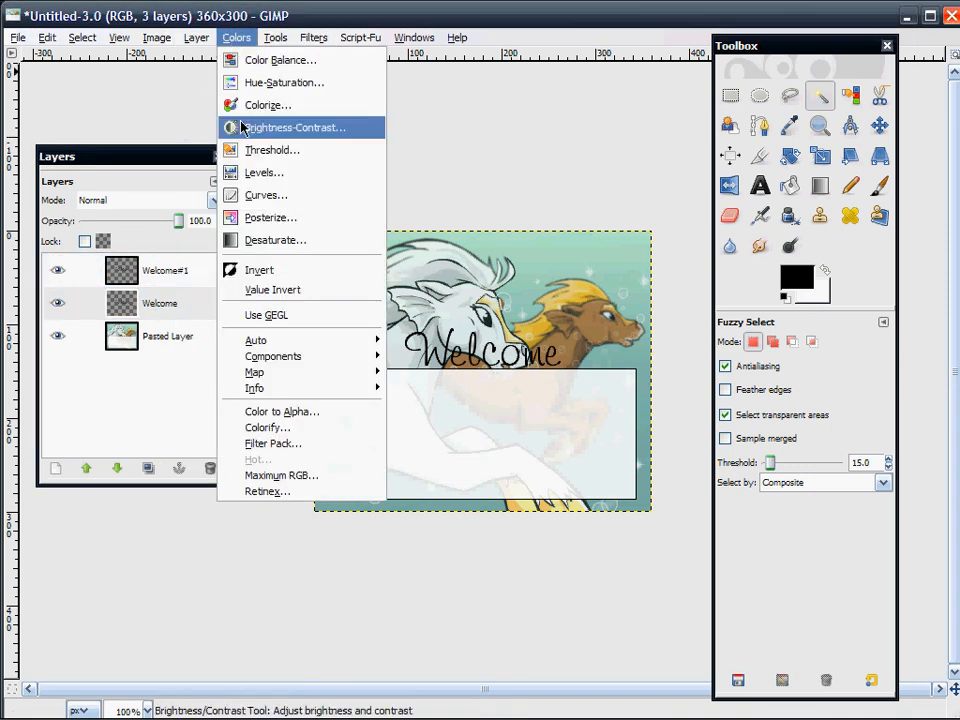
{"action": "left_click", "coordinate": [265, 273]}
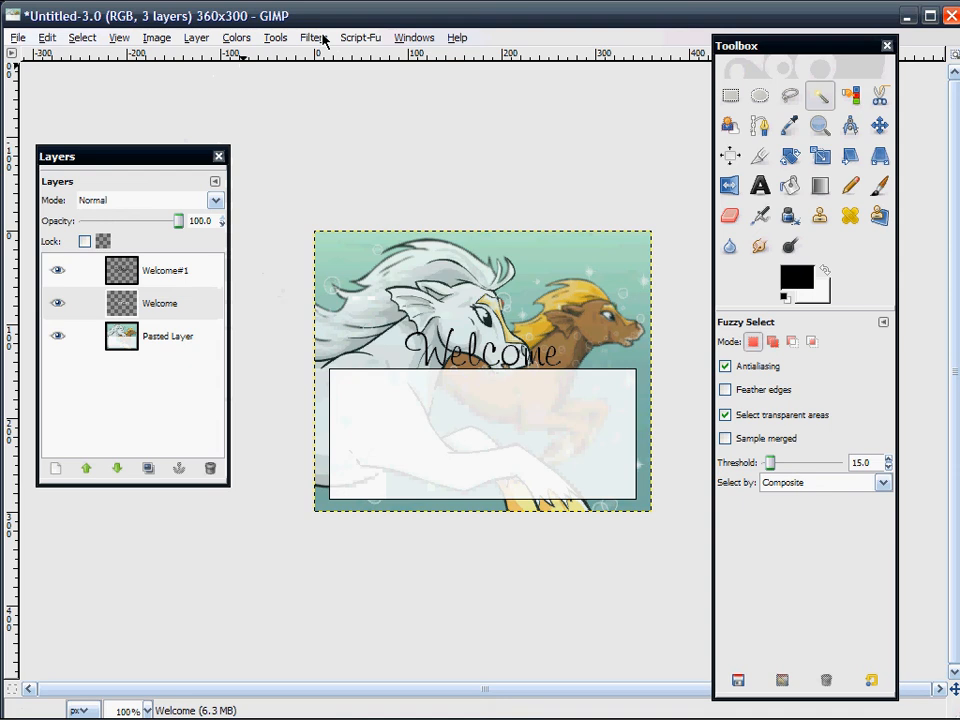
Step: Apply a 3.0 px Gaussian Blur, horizontally and vertically, to the inverted white "Welcome" layer
{"action": "left_click", "coordinate": [155, 303]}
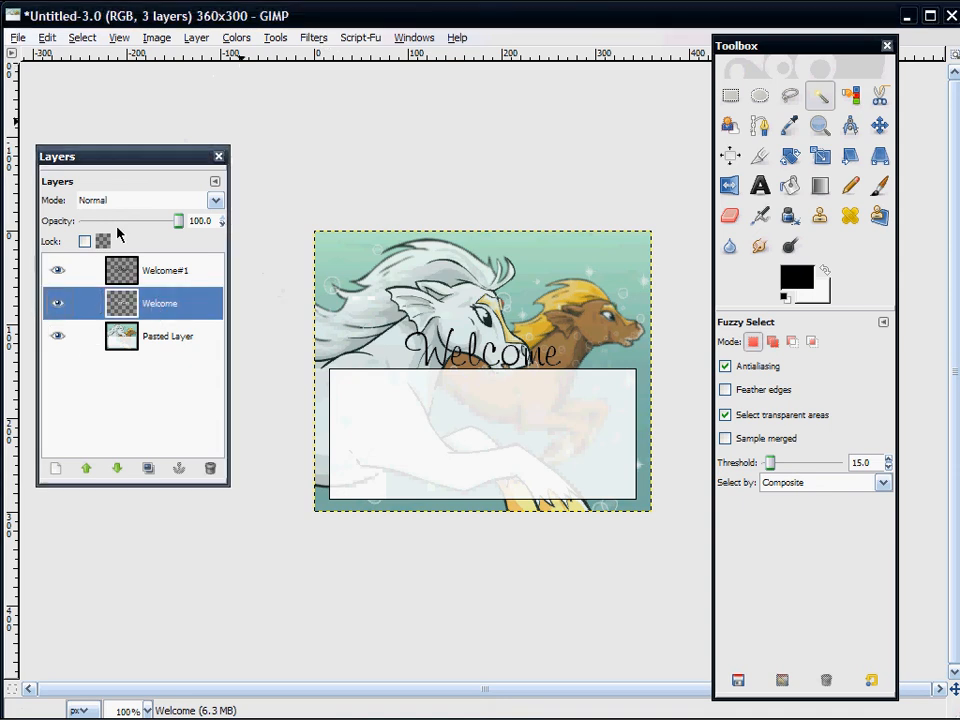
{"action": "left_click", "coordinate": [313, 39]}
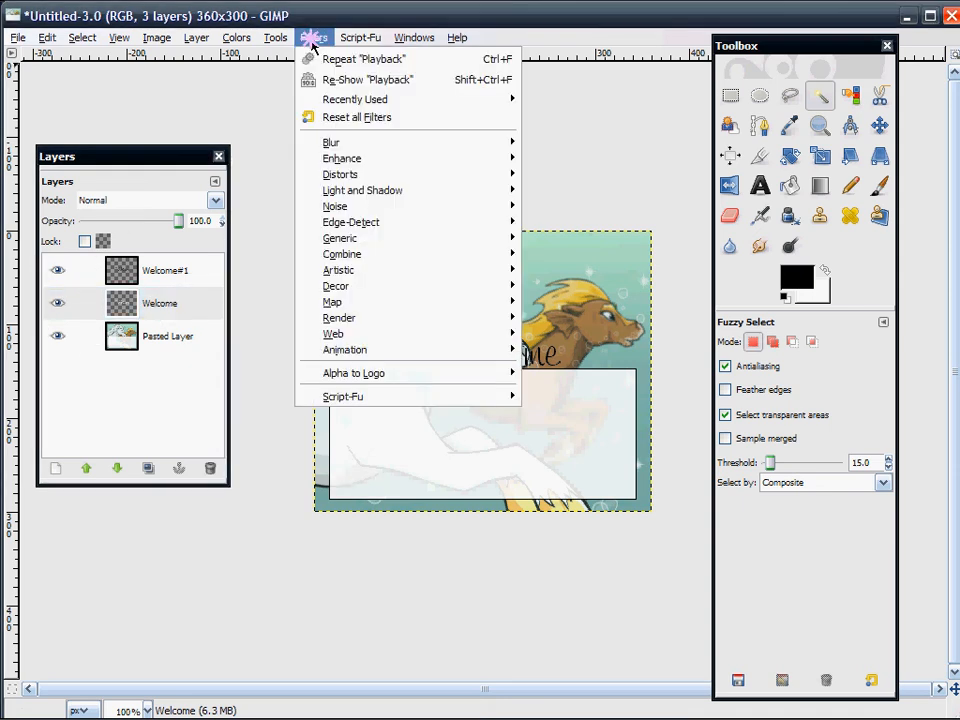
{"action": "mouse_move", "coordinate": [340, 143]}
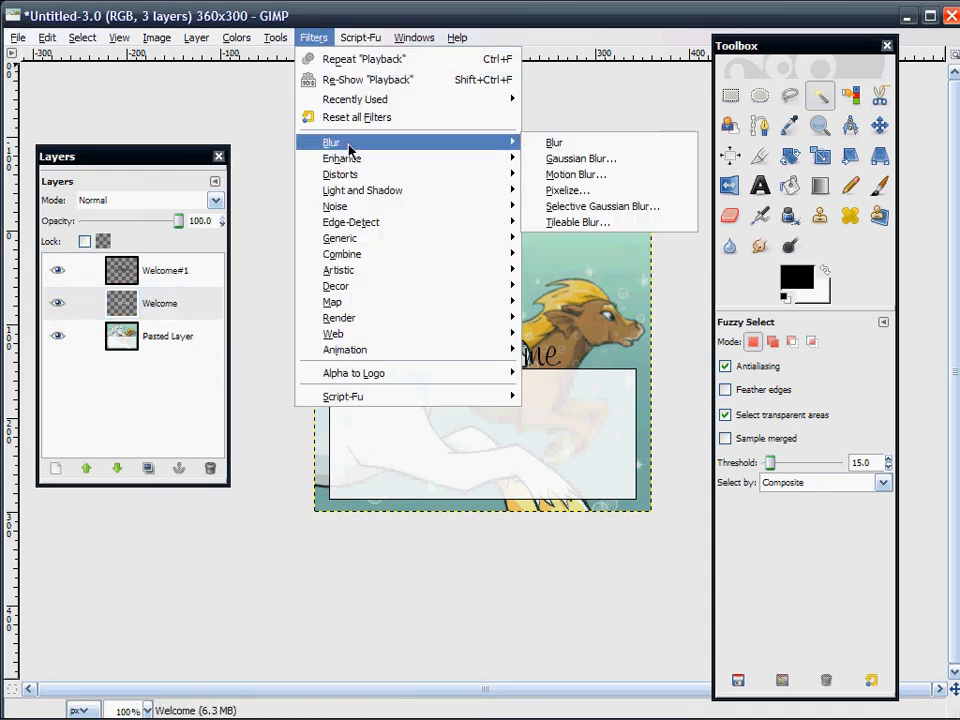
{"action": "left_click", "coordinate": [549, 163]}
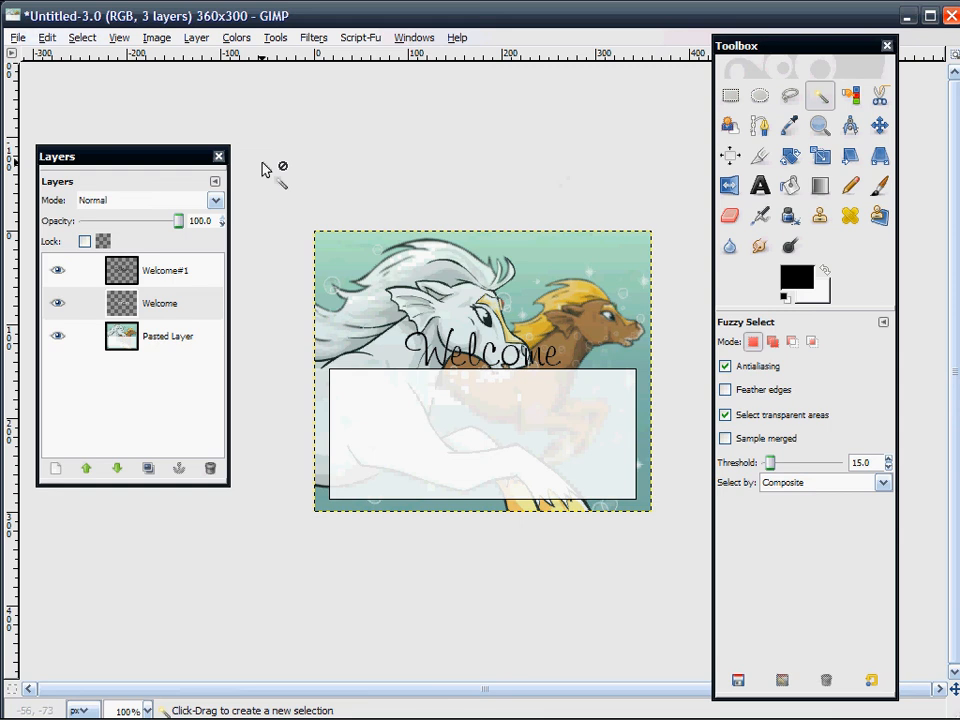
{"action": "left_click", "coordinate": [194, 403]}
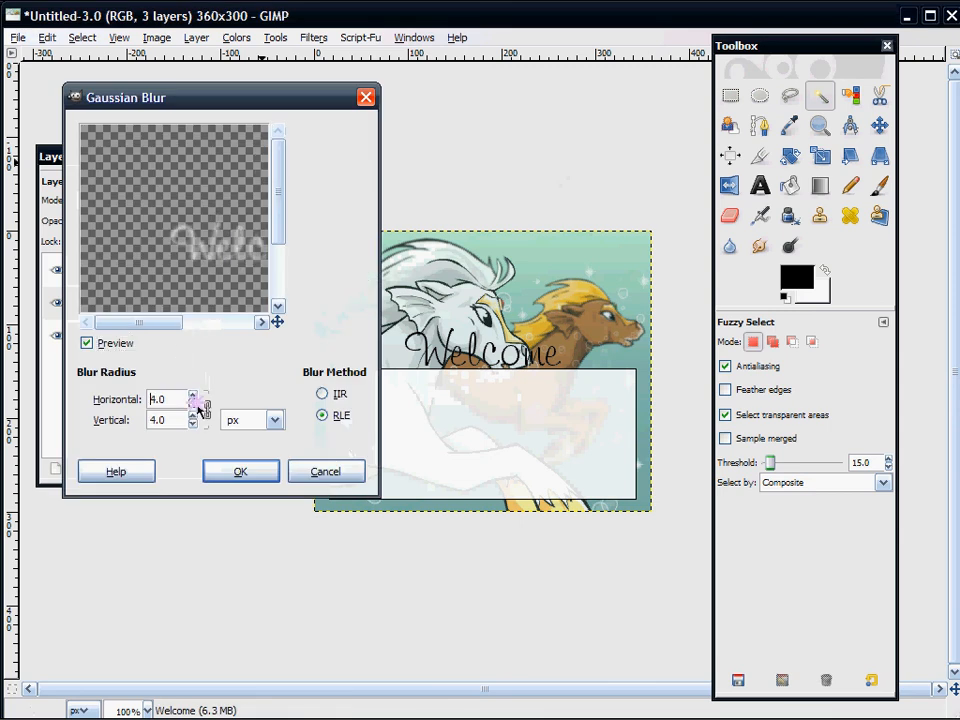
{"action": "left_click", "coordinate": [194, 404]}
{"action": "left_click", "coordinate": [236, 476]}
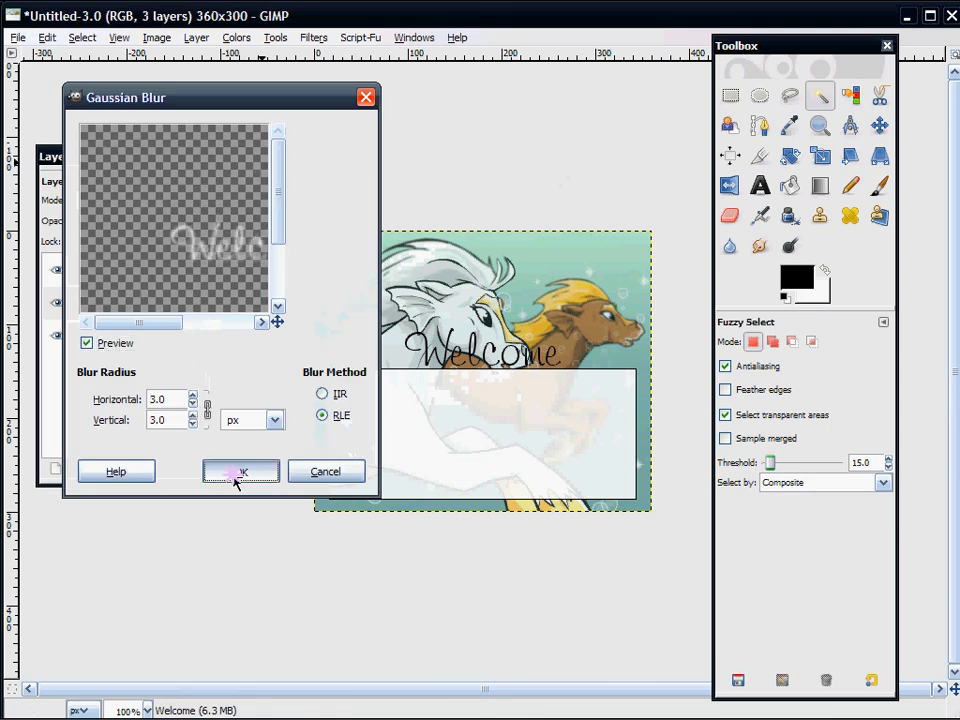
Step: Make three duplicates of the blurred white "Welcome" layer, all below the black text layer
{"action": "right_click", "coordinate": [176, 302]}
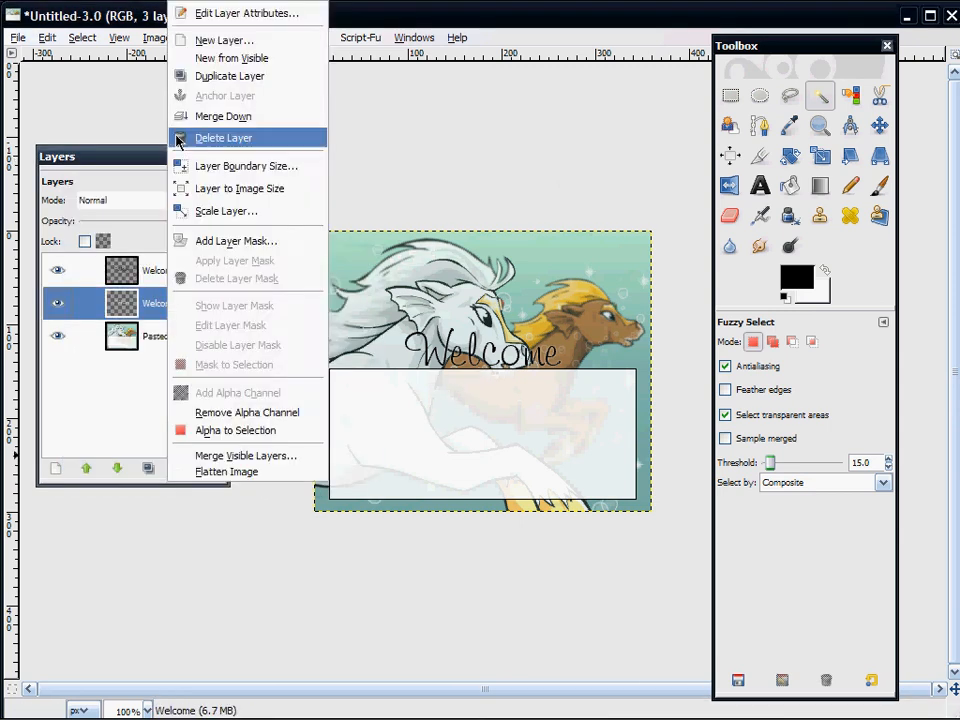
{"action": "left_click", "coordinate": [180, 77]}
{"action": "right_click", "coordinate": [163, 305]}
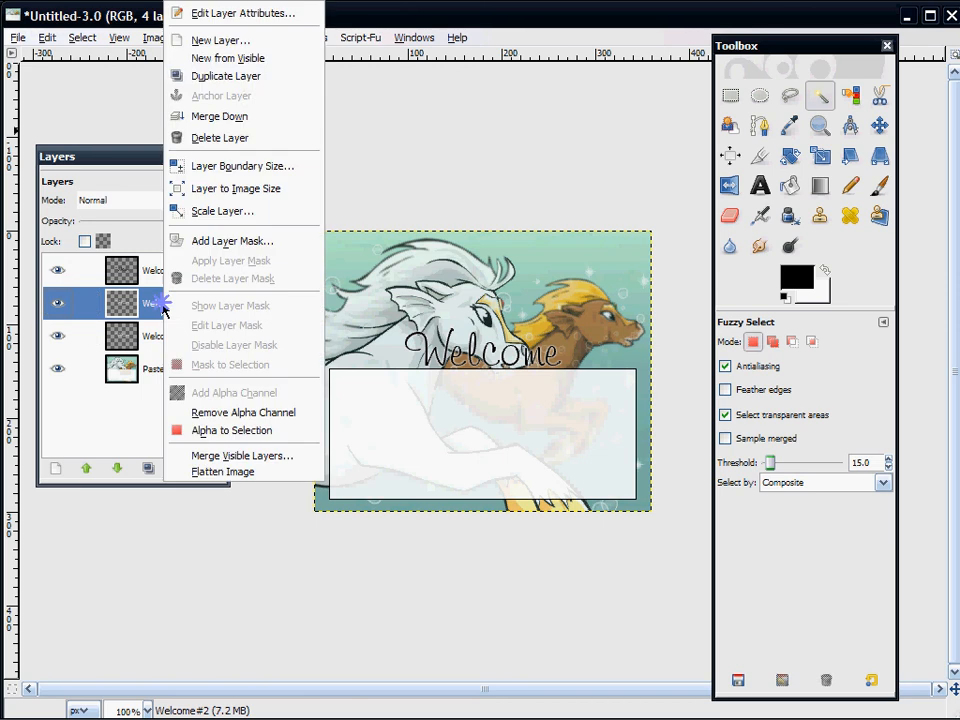
{"action": "left_click", "coordinate": [238, 80]}
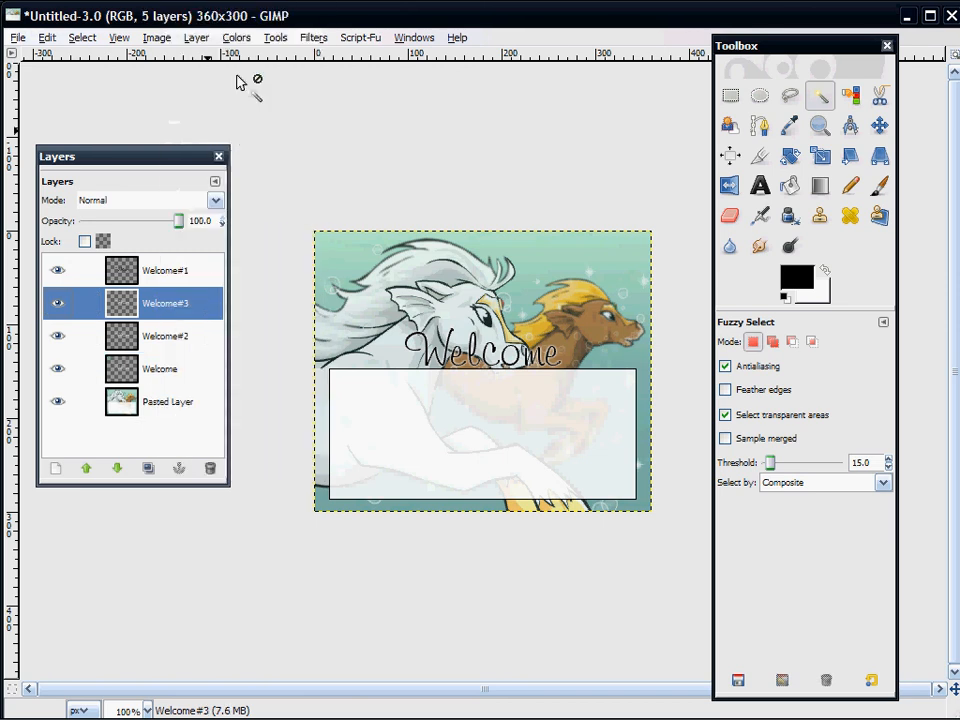
{"action": "right_click", "coordinate": [148, 305]}
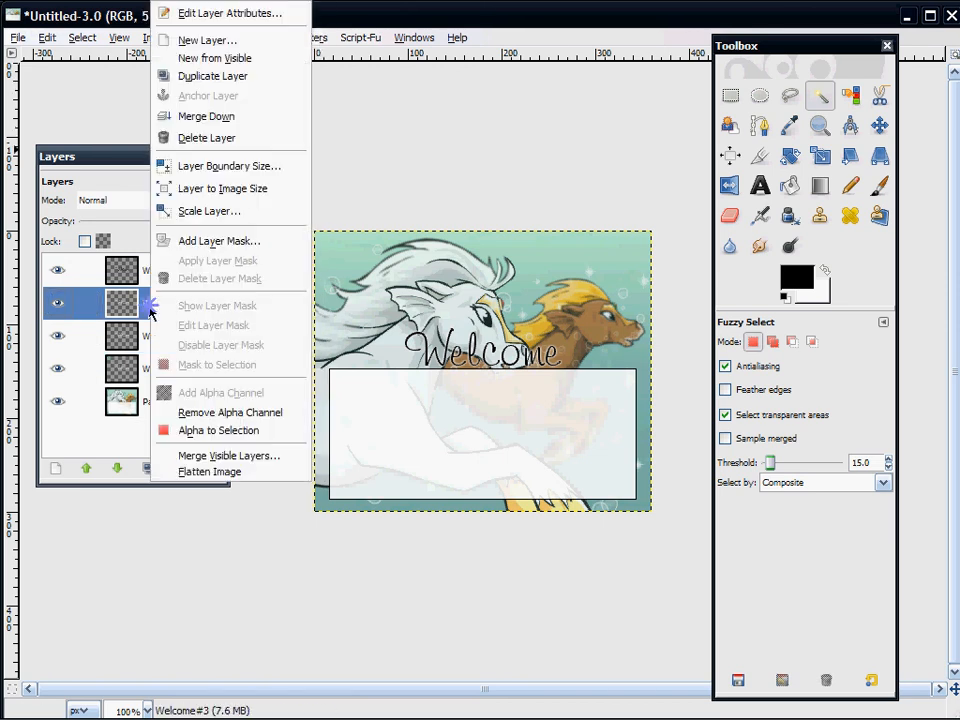
{"action": "left_click", "coordinate": [226, 88]}
Step: Merge the three duplicates of the white glow down into the original blurred "Welcome" layer
{"action": "right_click", "coordinate": [182, 300]}
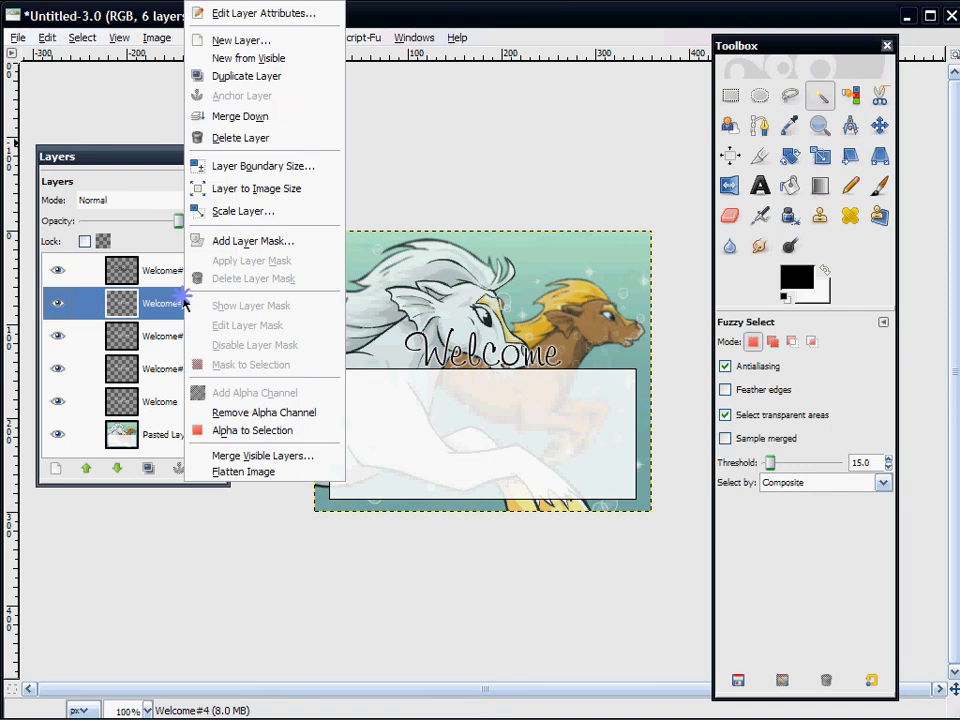
{"action": "left_click", "coordinate": [205, 115]}
{"action": "right_click", "coordinate": [155, 302]}
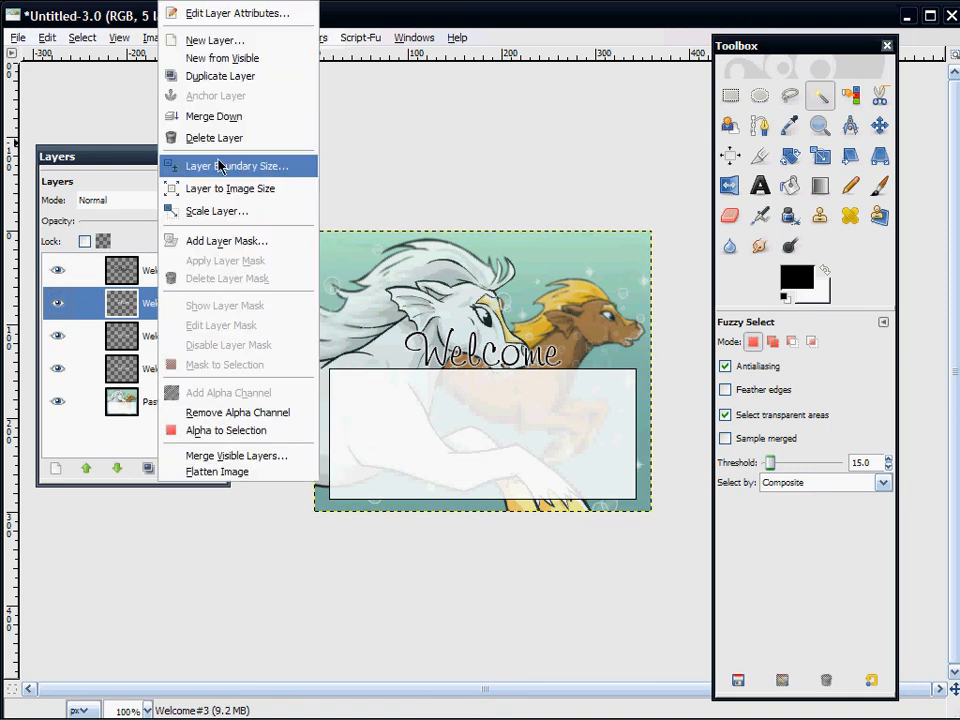
{"action": "left_click", "coordinate": [224, 117]}
{"action": "right_click", "coordinate": [160, 303]}
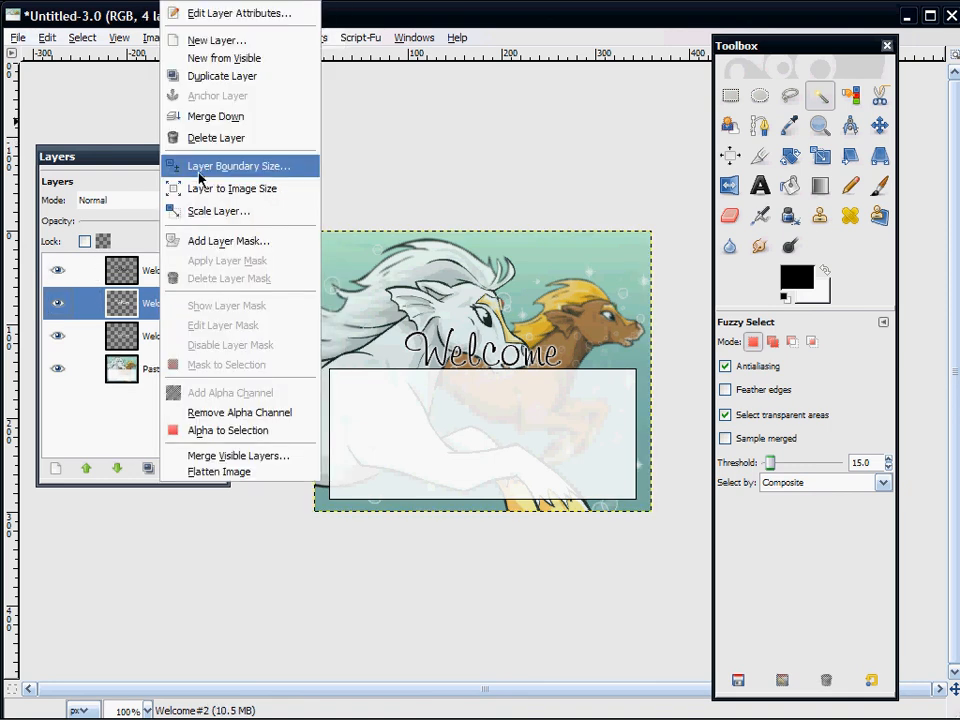
{"action": "left_click", "coordinate": [205, 118]}
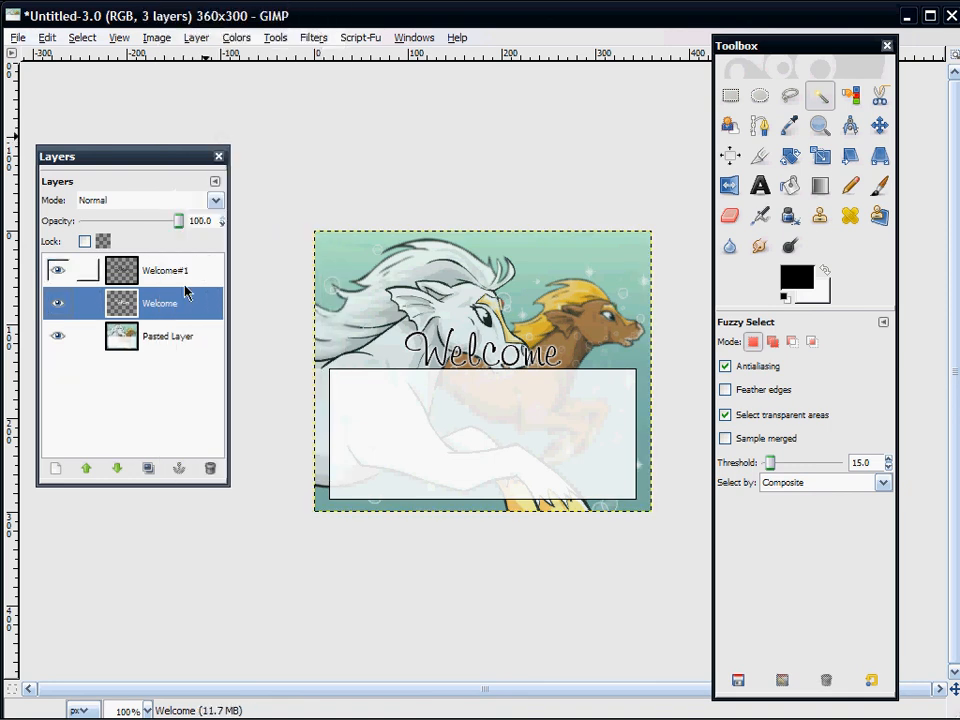
Step: Compare the heading with and without its white glow by toggling the merged "Welcome" layer's visibility
{"action": "left_click", "coordinate": [57, 308]}
{"action": "left_click", "coordinate": [57, 308]}
{"action": "left_click", "coordinate": [57, 308]}
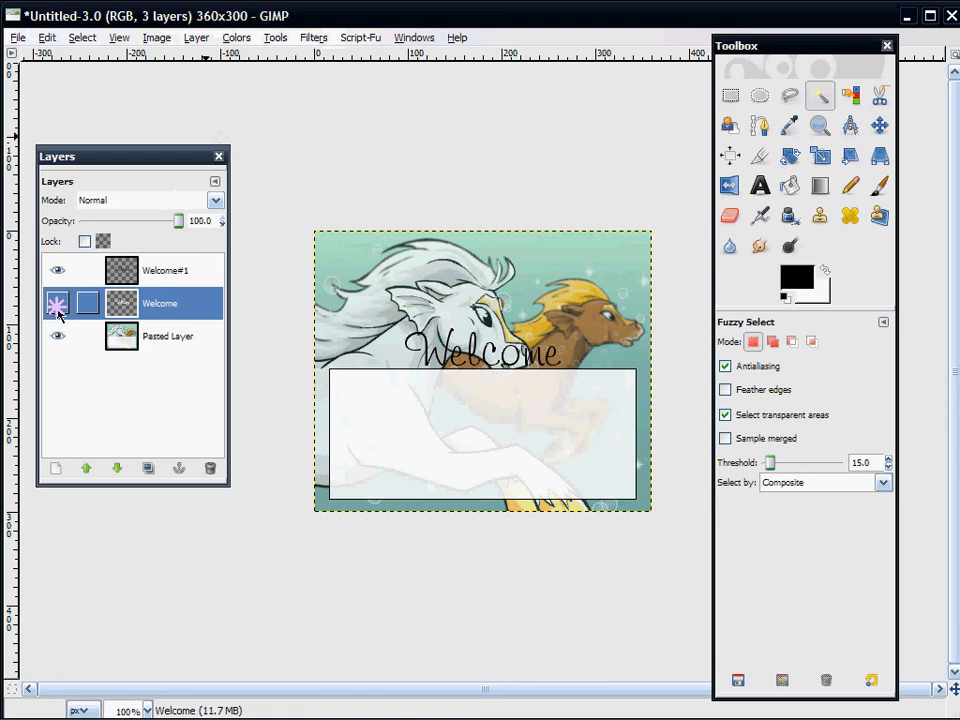
{"action": "left_click", "coordinate": [57, 308]}
{"action": "left_click", "coordinate": [57, 308]}
{"action": "left_click", "coordinate": [57, 308]}
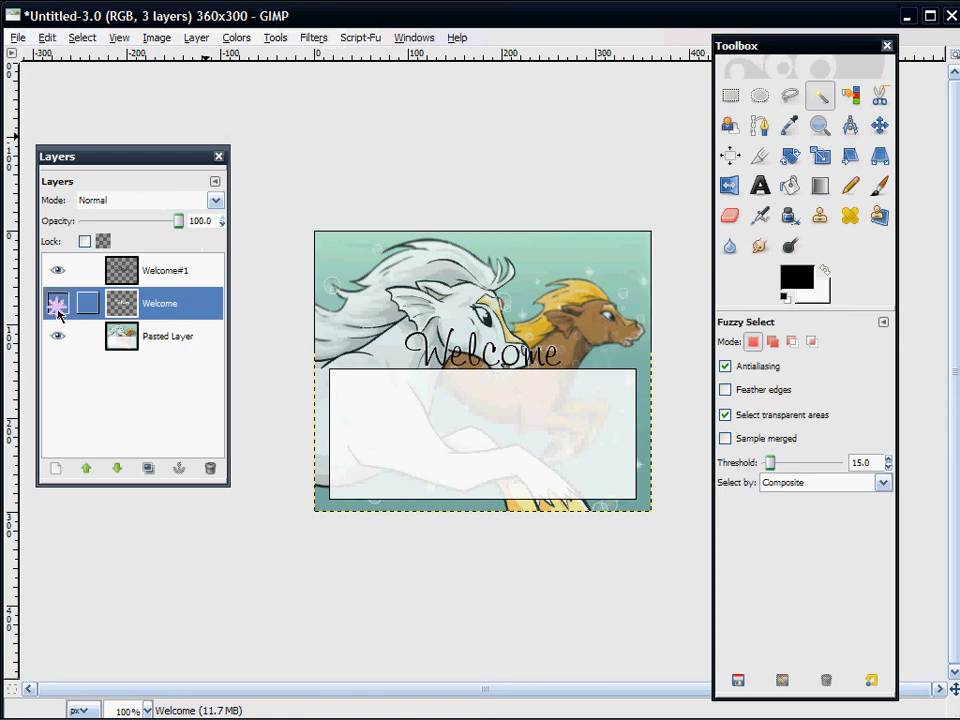
Step: Apply the last-used Gaussian Blur to a duplicate of the merged white glow layer, and hide the original glow layer
{"action": "left_click", "coordinate": [158, 278]}
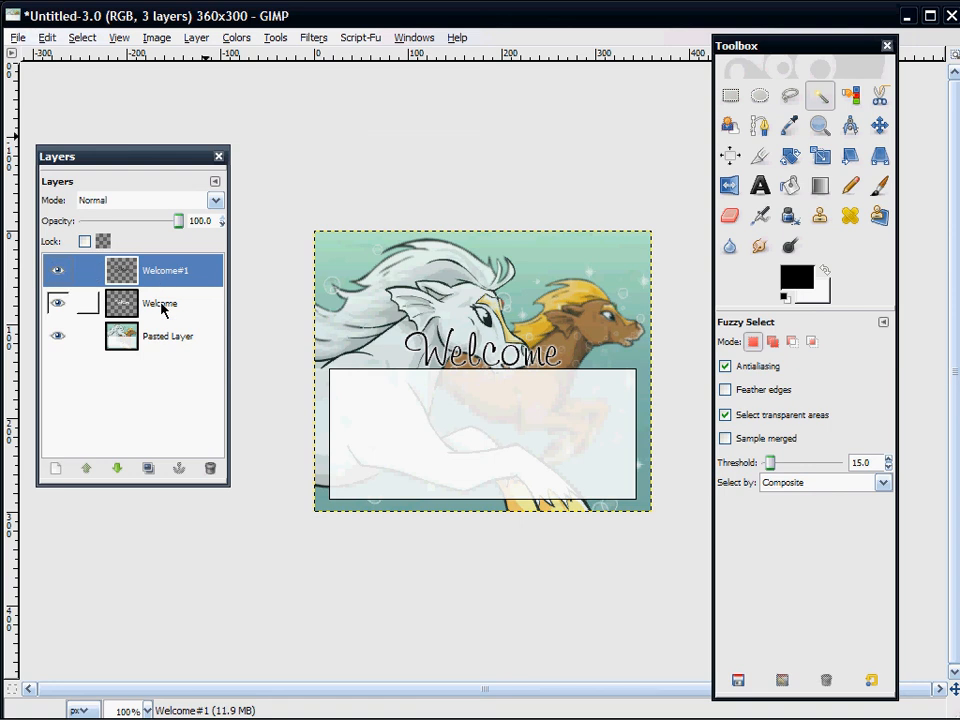
{"action": "right_click", "coordinate": [163, 306]}
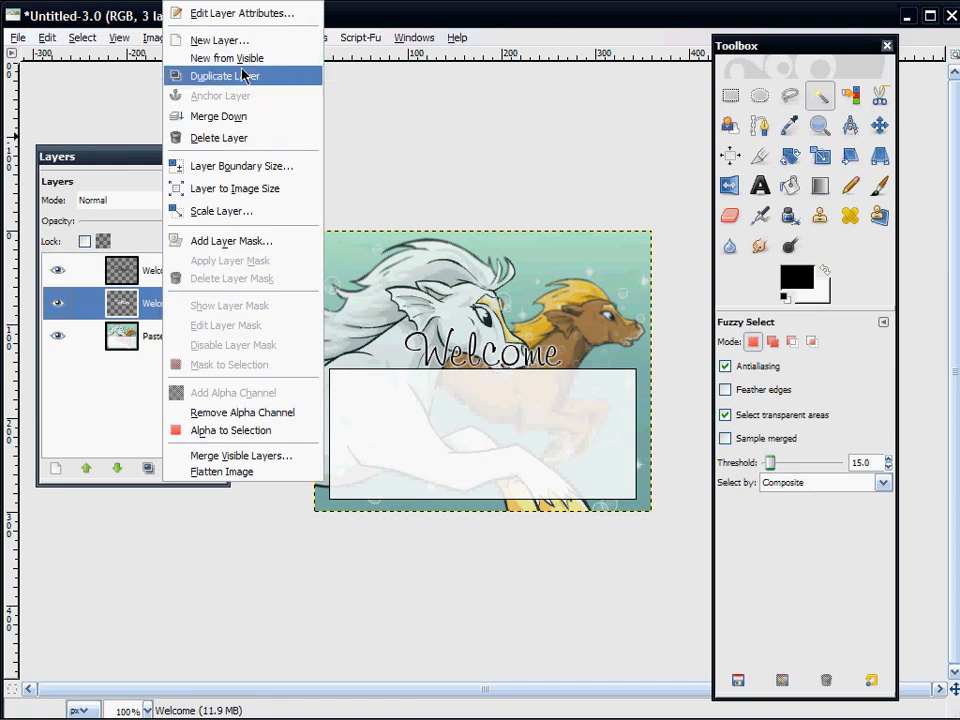
{"action": "left_click", "coordinate": [242, 76]}
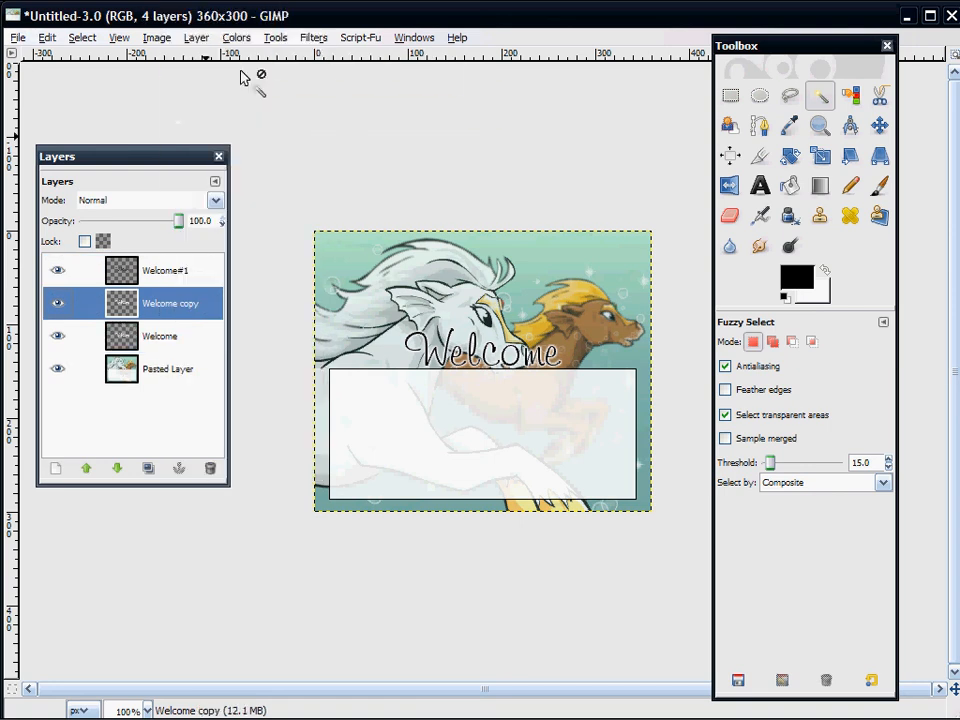
{"action": "left_click", "coordinate": [313, 37]}
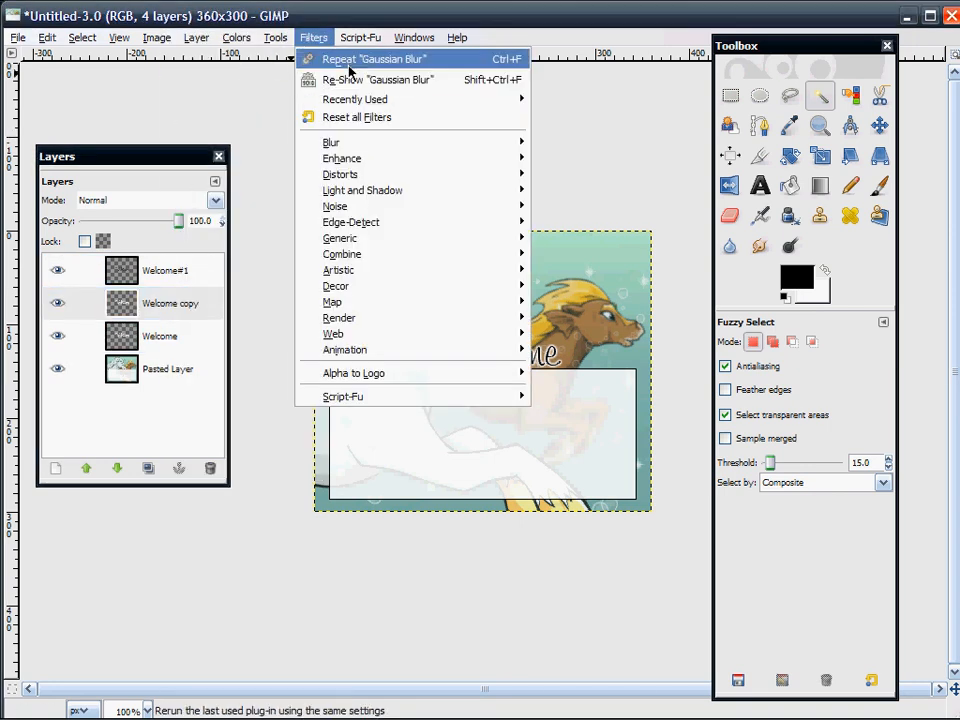
{"action": "left_click", "coordinate": [350, 62]}
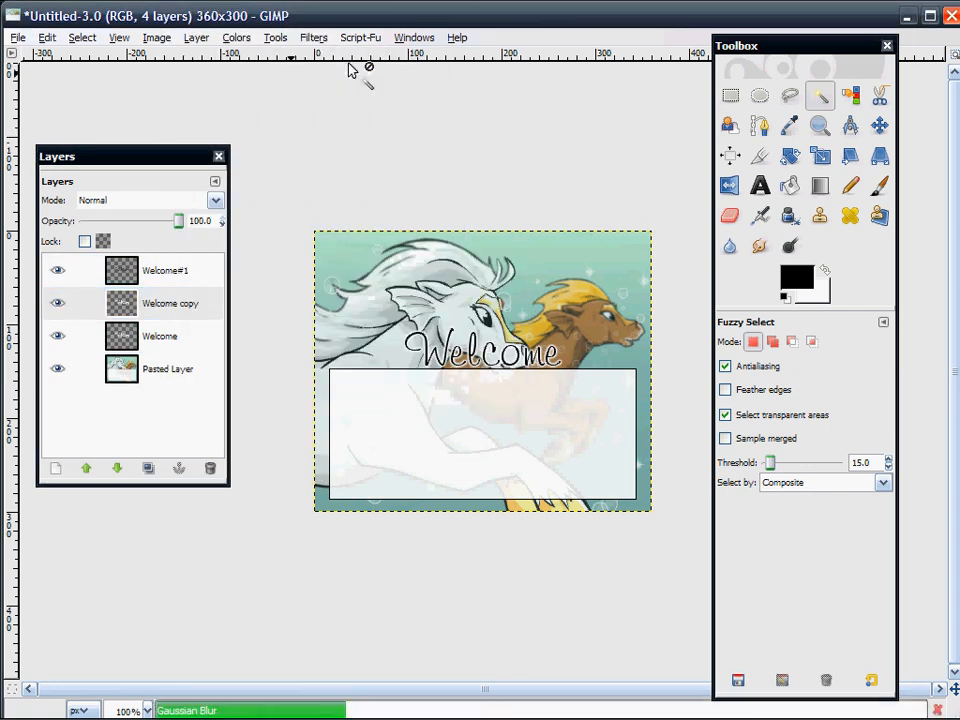
{"action": "left_click", "coordinate": [50, 331]}
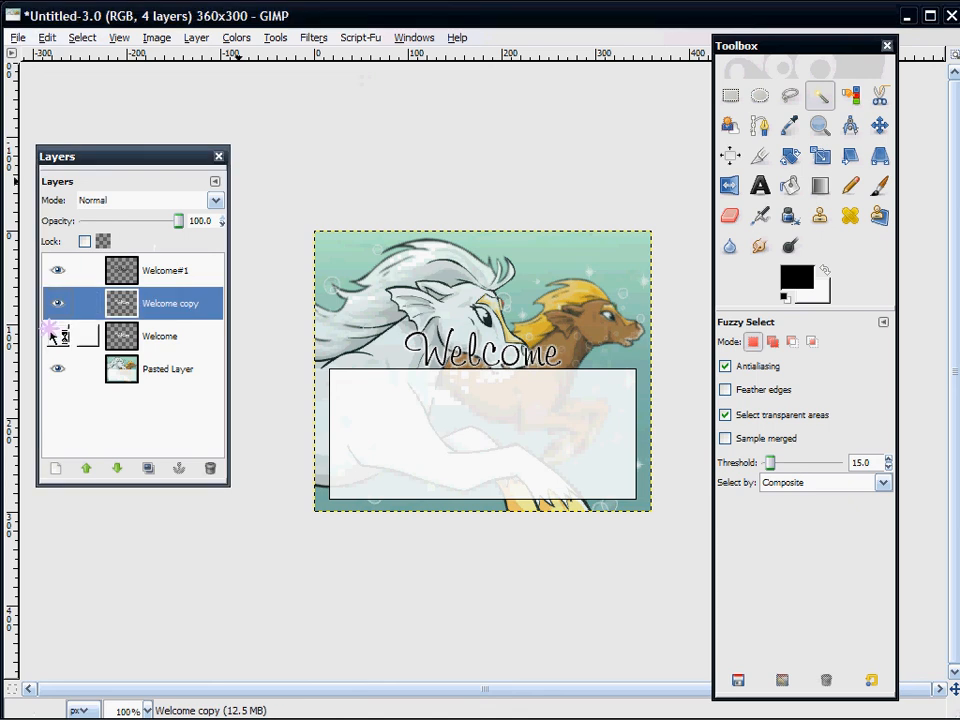
Step: Colorize the "Welcome#1" text layer with Saturation 0 and Lightness 75
{"action": "left_click", "coordinate": [140, 272]}
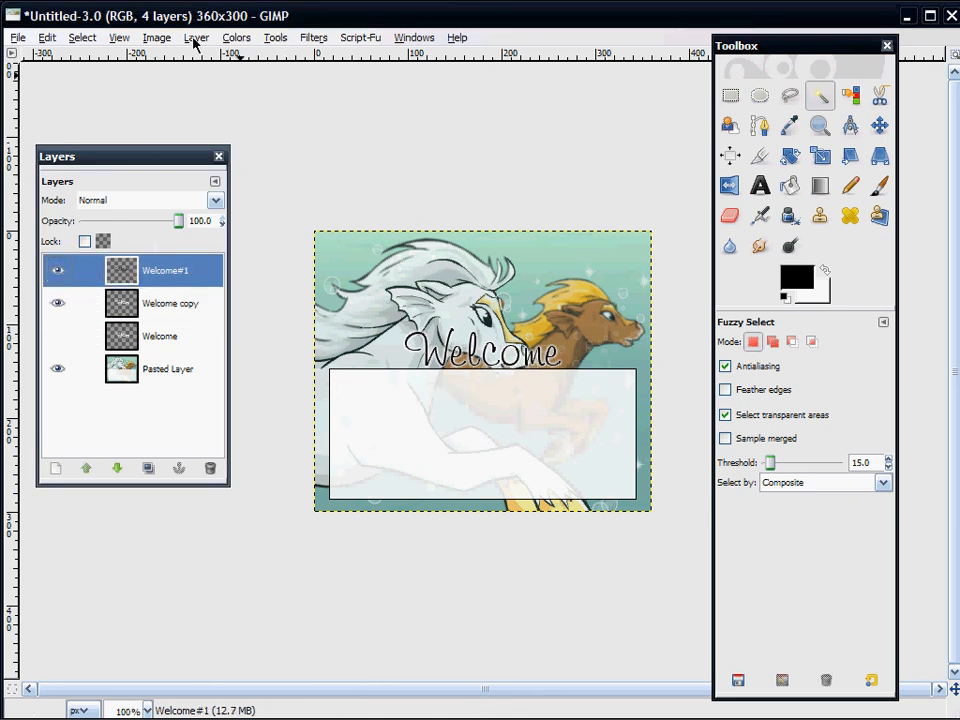
{"action": "left_click", "coordinate": [234, 37]}
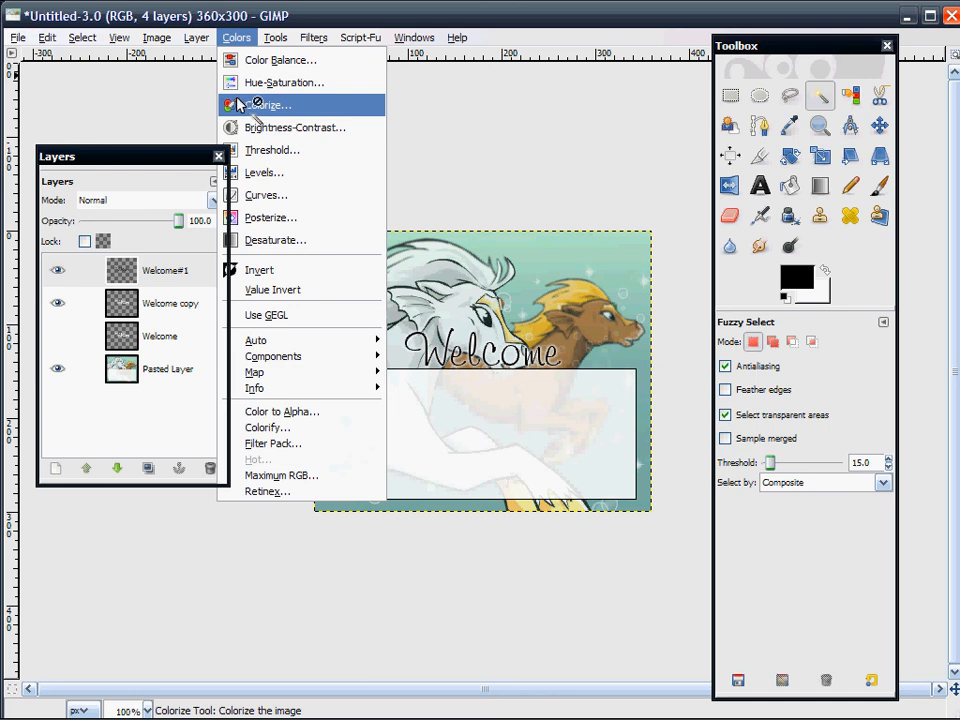
{"action": "left_click", "coordinate": [240, 104]}
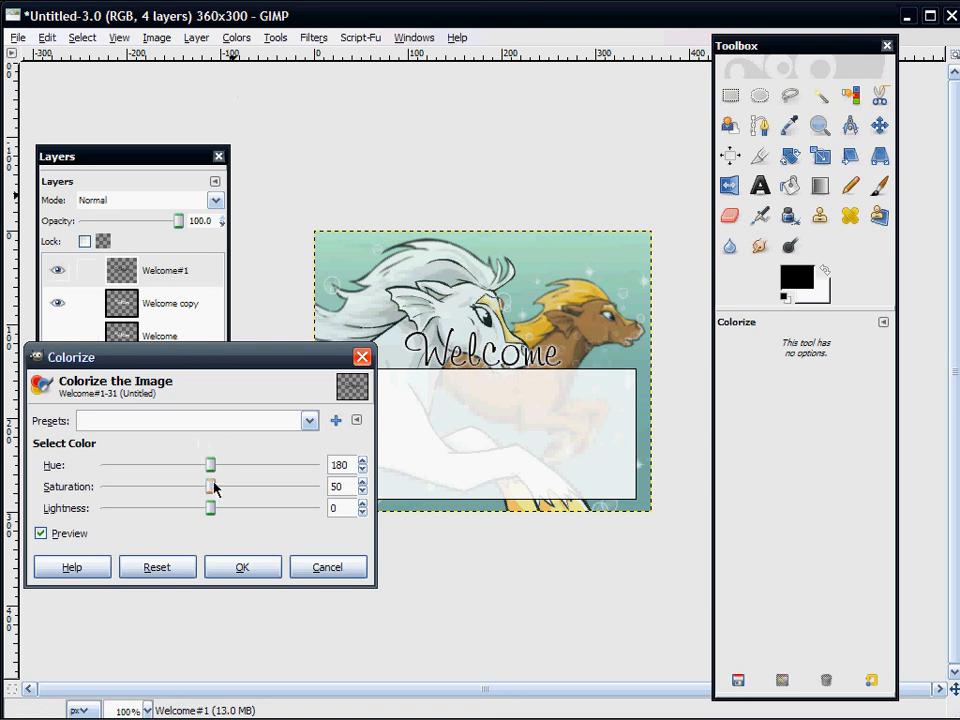
{"action": "left_click_drag", "start_coordinate": [211, 490], "coordinate": [3, 505]}
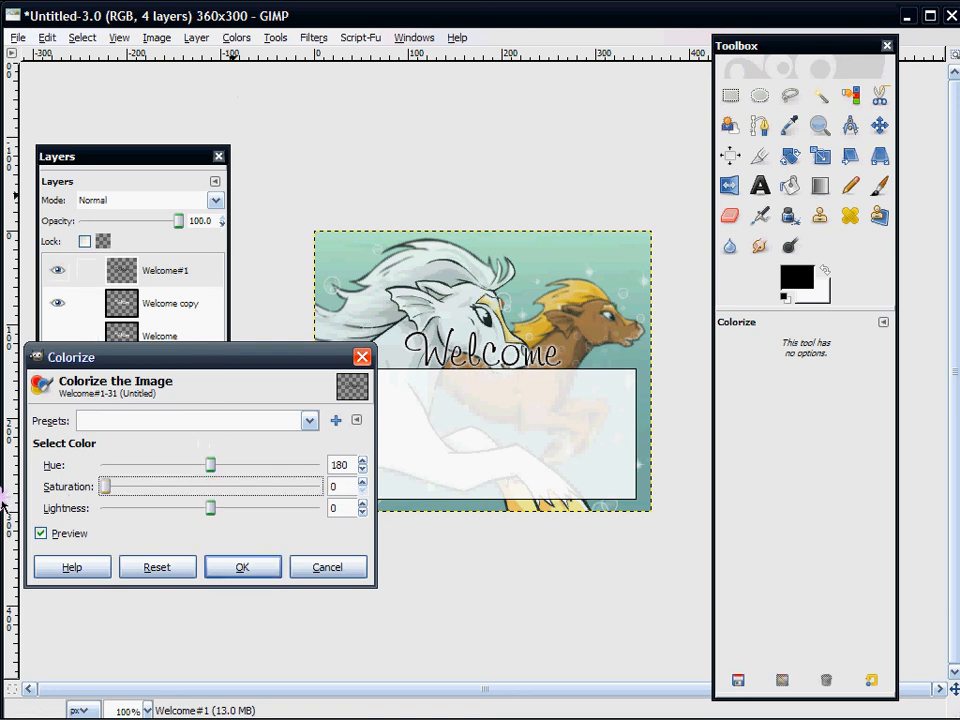
{"action": "left_click_drag", "start_coordinate": [215, 510], "coordinate": [293, 515]}
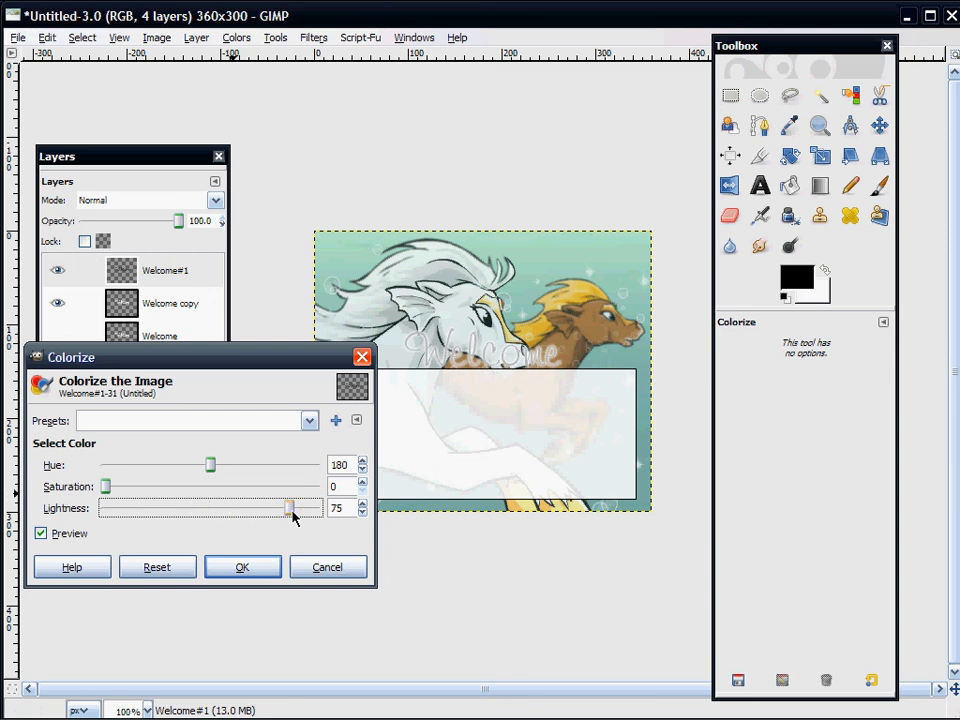
{"action": "left_click", "coordinate": [241, 568]}
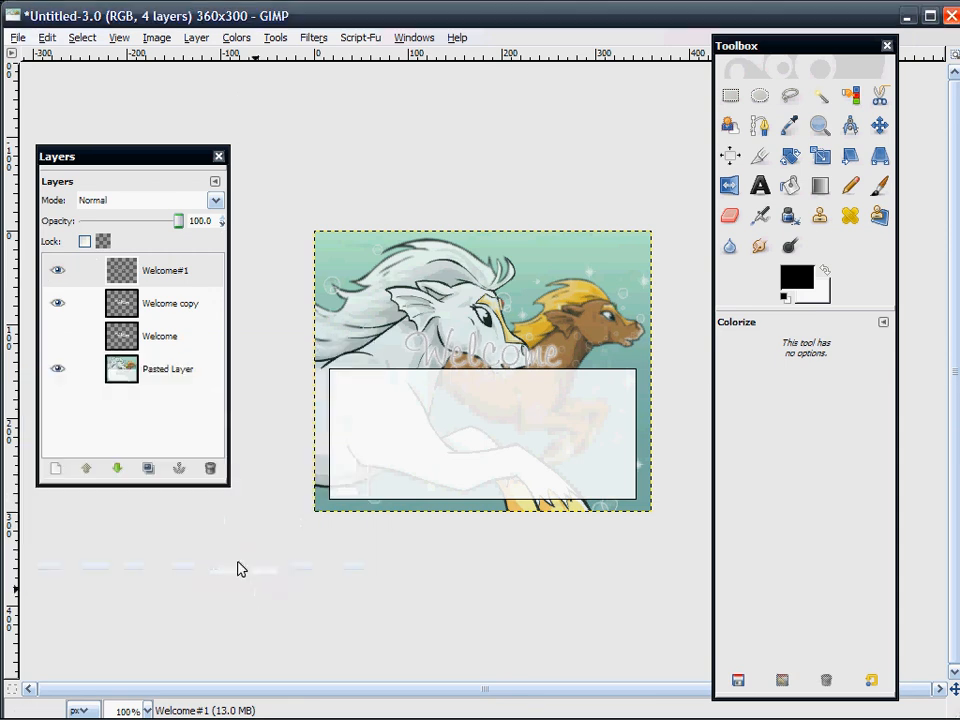
Step: Apply a Bump Map to the "Welcome#1" text layer, using "Welcome copy" as the bump map and an Elevation of 31.06
{"action": "left_click", "coordinate": [319, 42]}
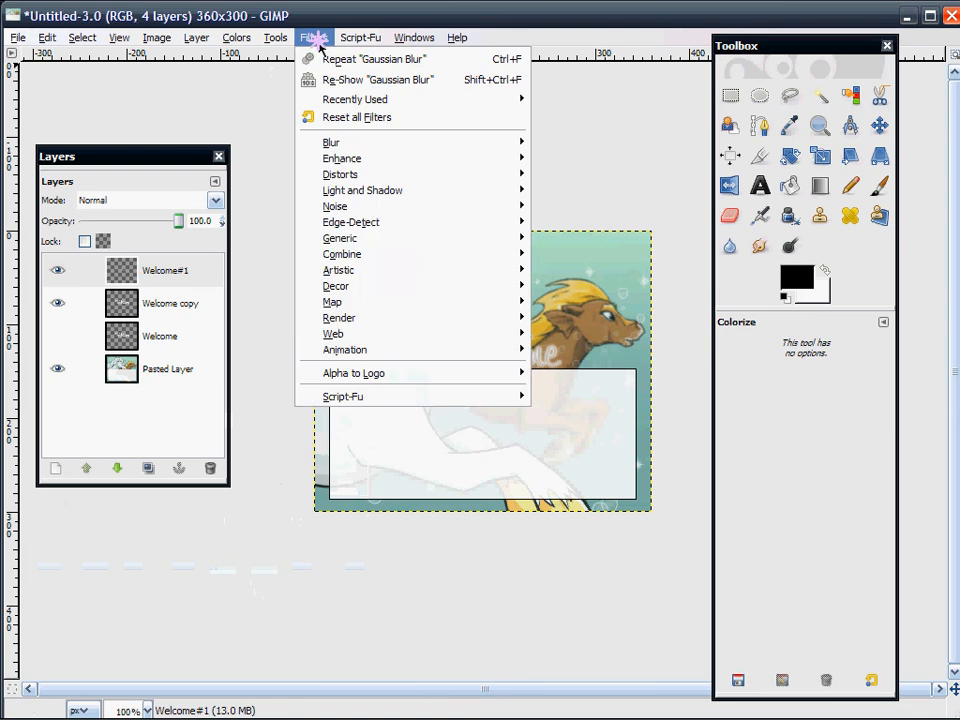
{"action": "mouse_move", "coordinate": [392, 308]}
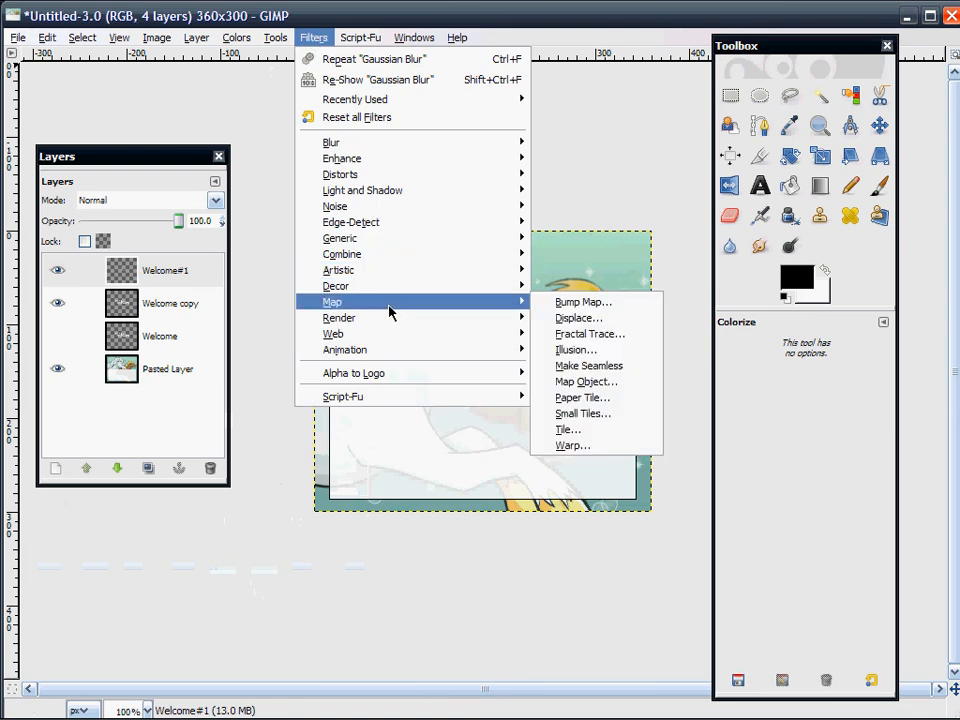
{"action": "left_click", "coordinate": [557, 303]}
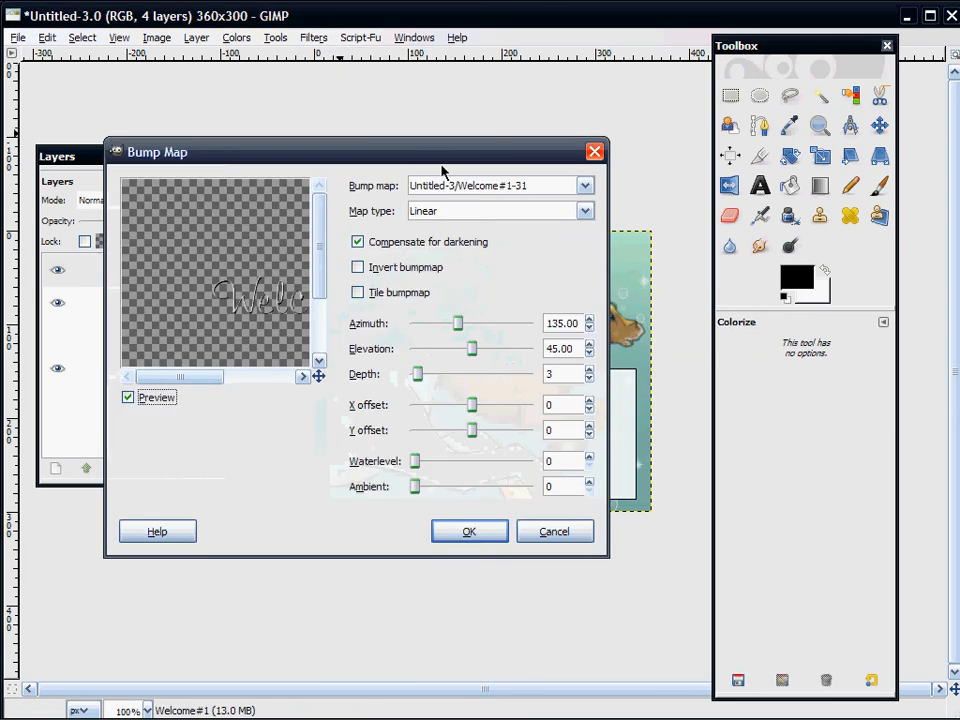
{"action": "left_click", "coordinate": [456, 187]}
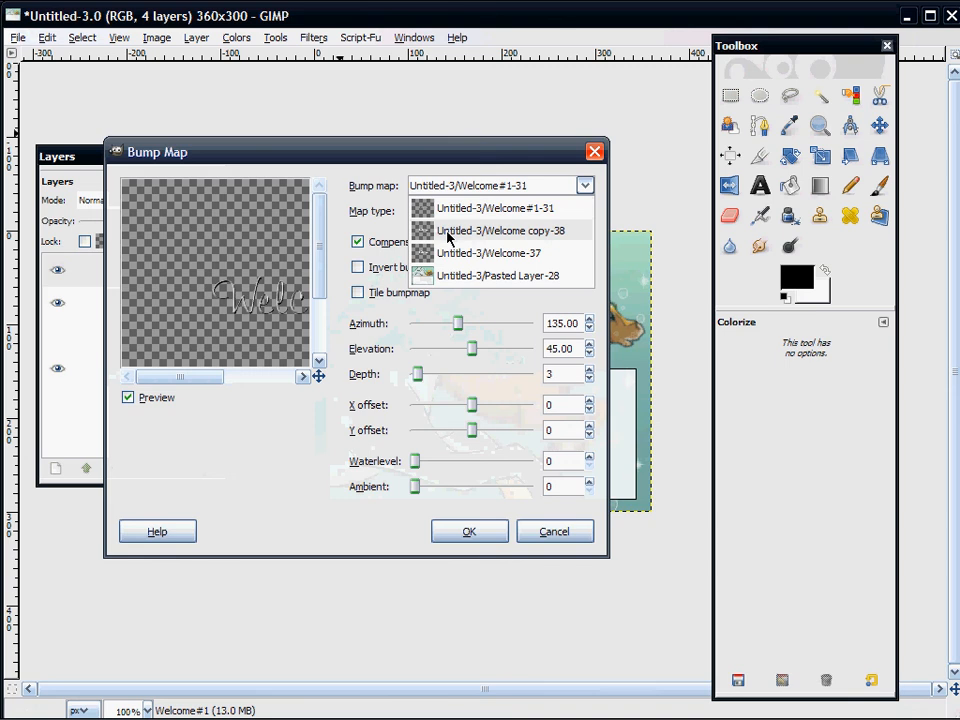
{"action": "left_click", "coordinate": [447, 232]}
{"action": "left_click_drag", "start_coordinate": [190, 378], "coordinate": [229, 380]}
{"action": "left_click", "coordinate": [490, 186]}
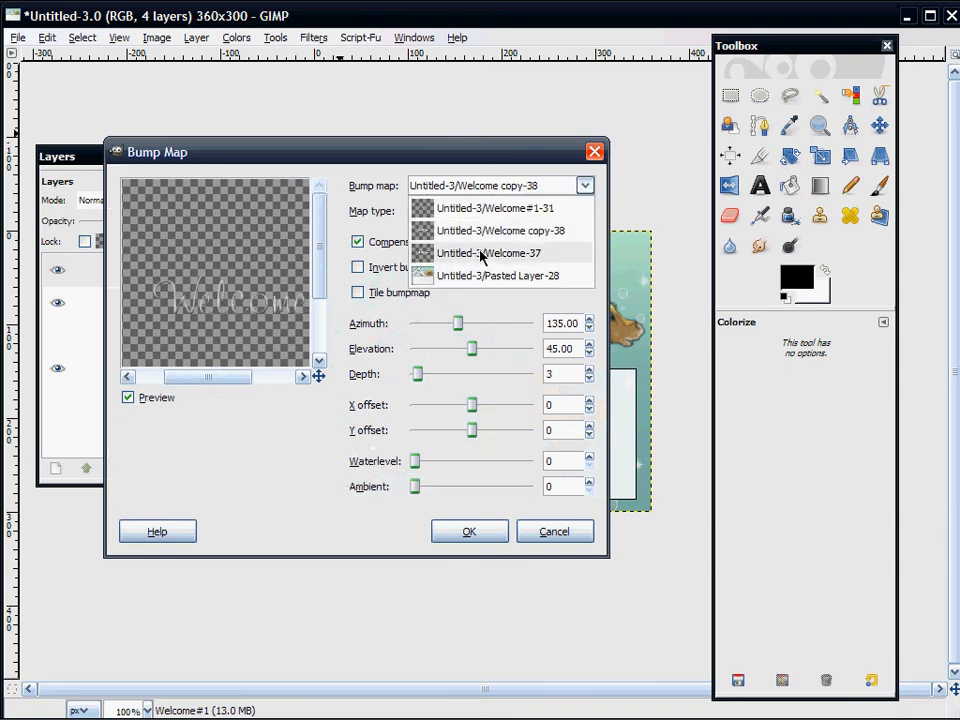
{"action": "left_click", "coordinate": [481, 231]}
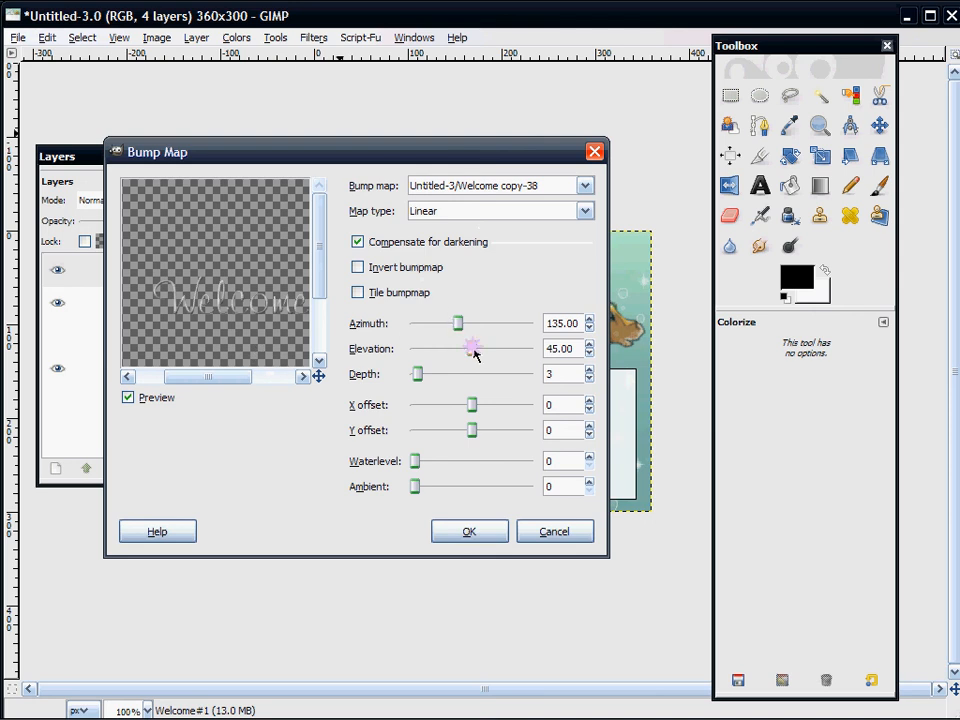
{"action": "mouse_move", "coordinate": [473, 348]}
{"action": "left_mouse_down"}
{"action": "mouse_move", "coordinate": [438, 350]}
{"action": "mouse_move", "coordinate": [458, 351]}
{"action": "left_mouse_up"}
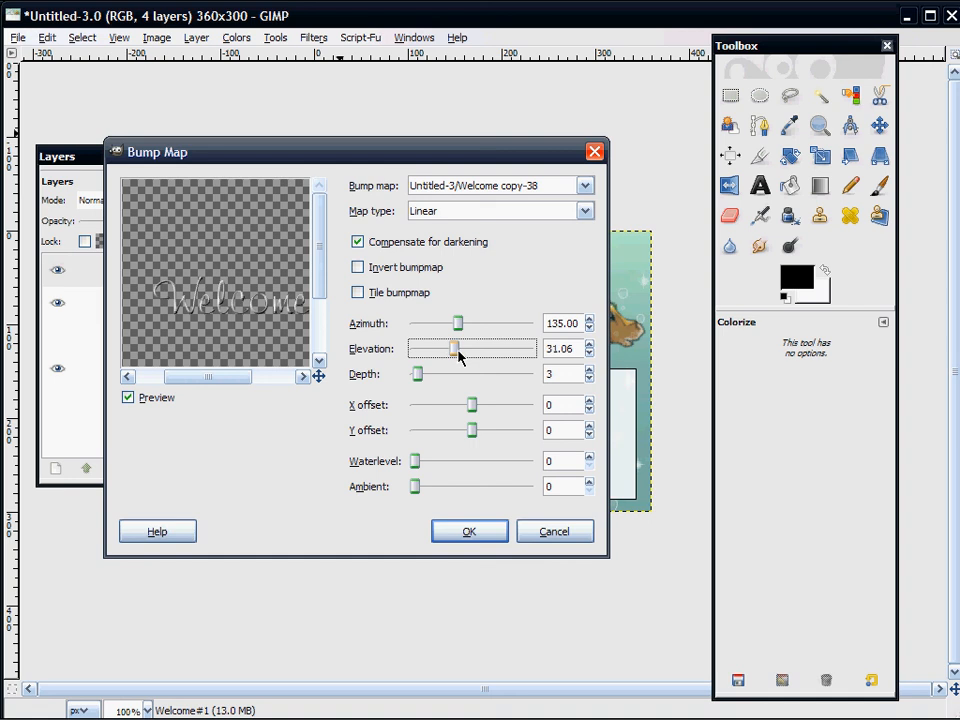
{"action": "left_click", "coordinate": [441, 537]}
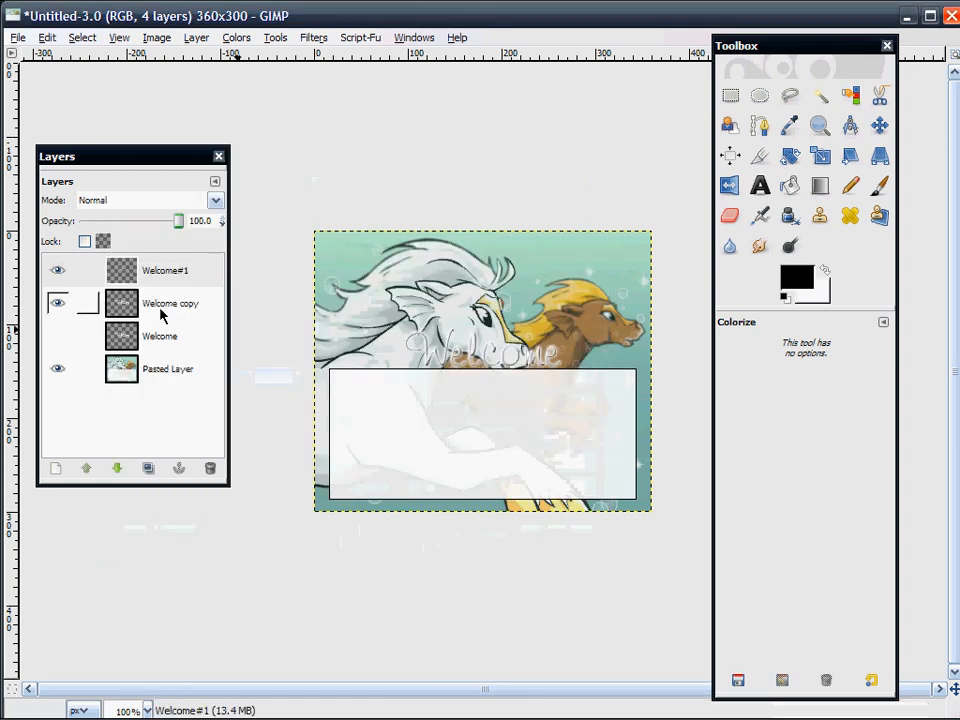
Step: Show the original "Welcome" glow layer, hide the blurred "Welcome copy" layer, and merge the copy down into it
{"action": "left_click", "coordinate": [58, 336]}
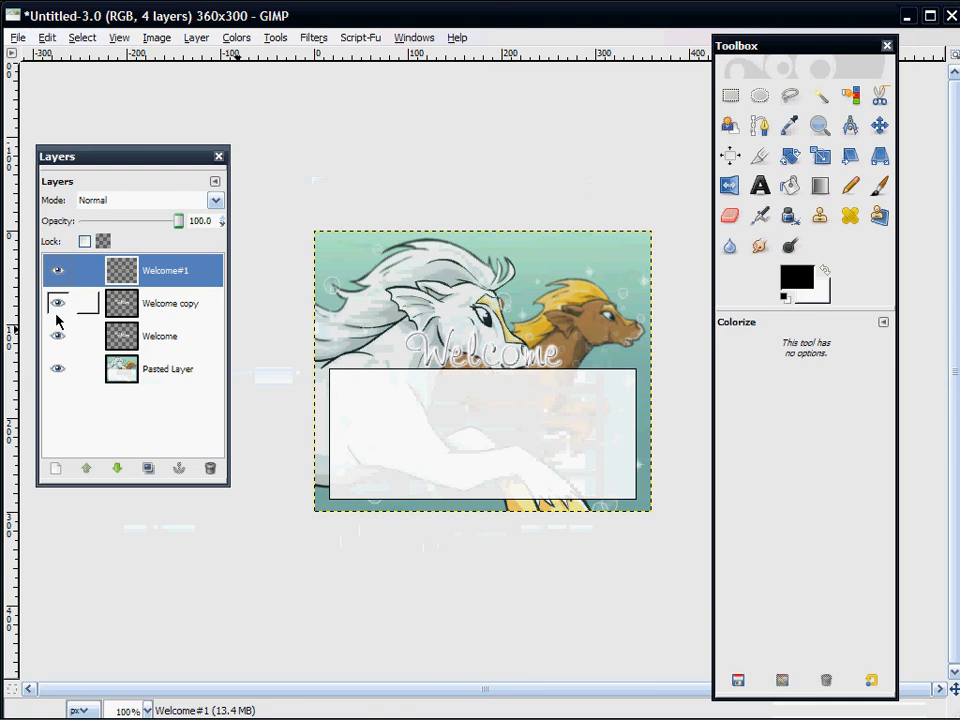
{"action": "left_click", "coordinate": [57, 304]}
{"action": "right_click", "coordinate": [175, 305]}
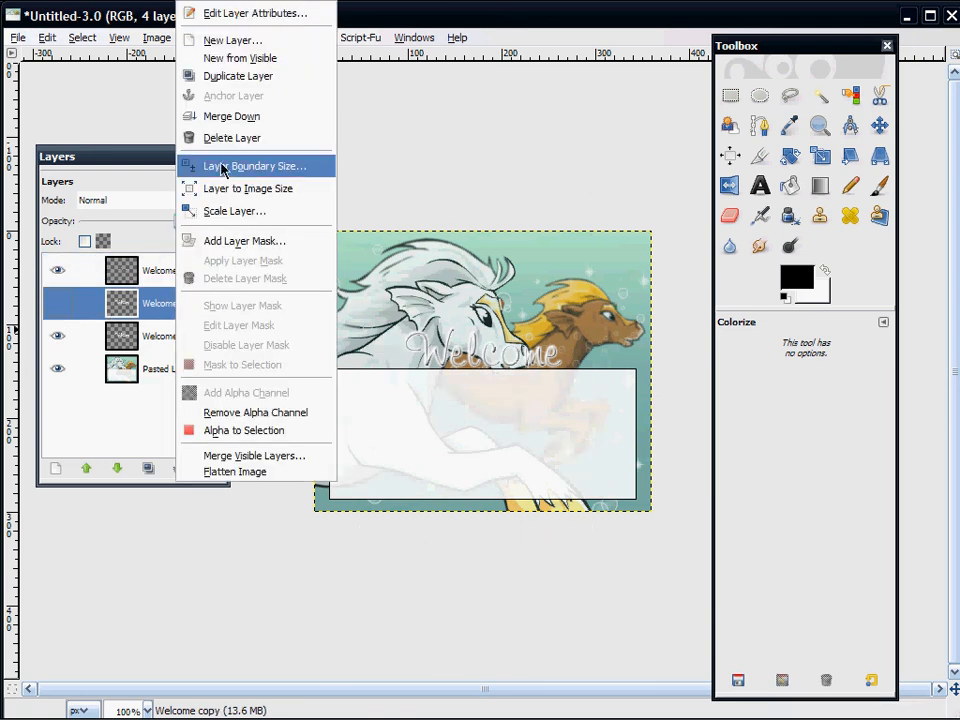
{"action": "left_click", "coordinate": [230, 110]}
Step: Try a Value Invert on the white "Welcome" glow layer, and undo it
{"action": "left_click", "coordinate": [163, 308]}
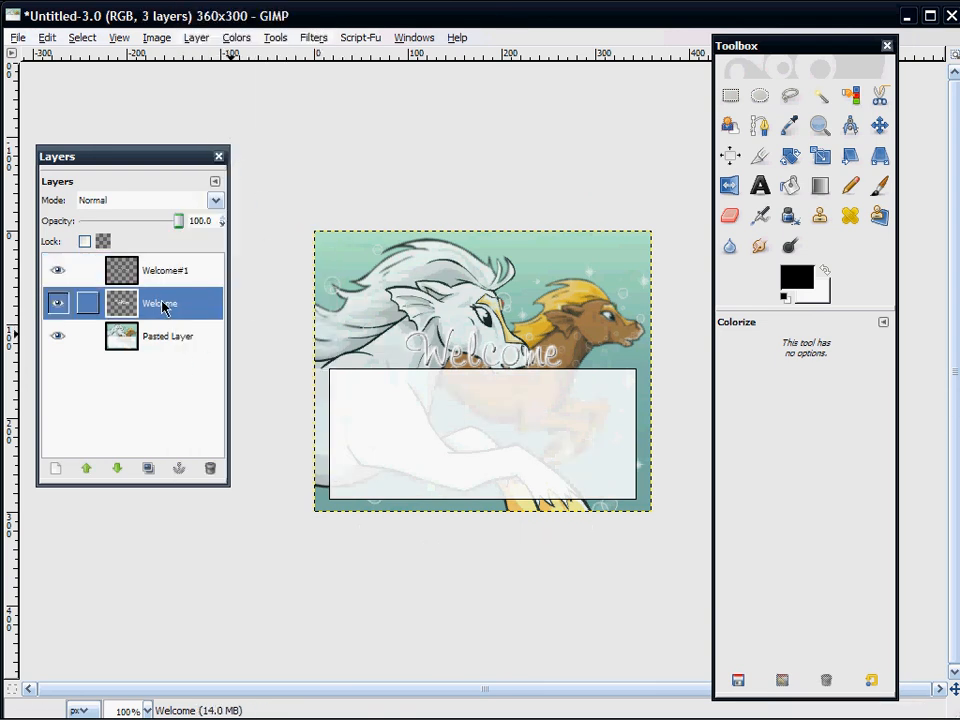
{"action": "left_click", "coordinate": [240, 40]}
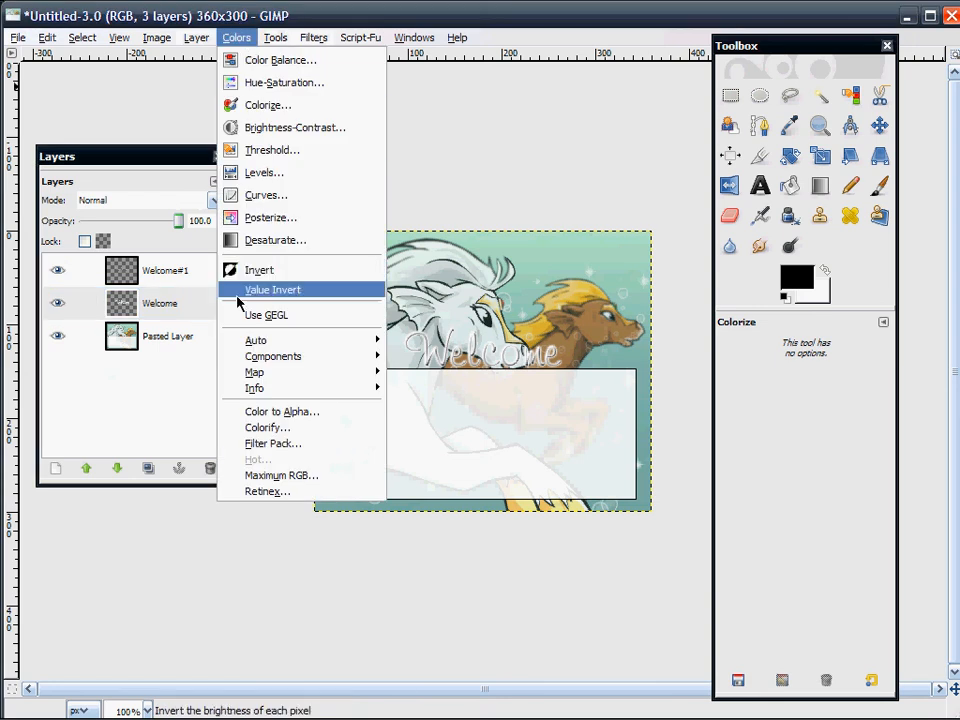
{"action": "left_click", "coordinate": [165, 435]}
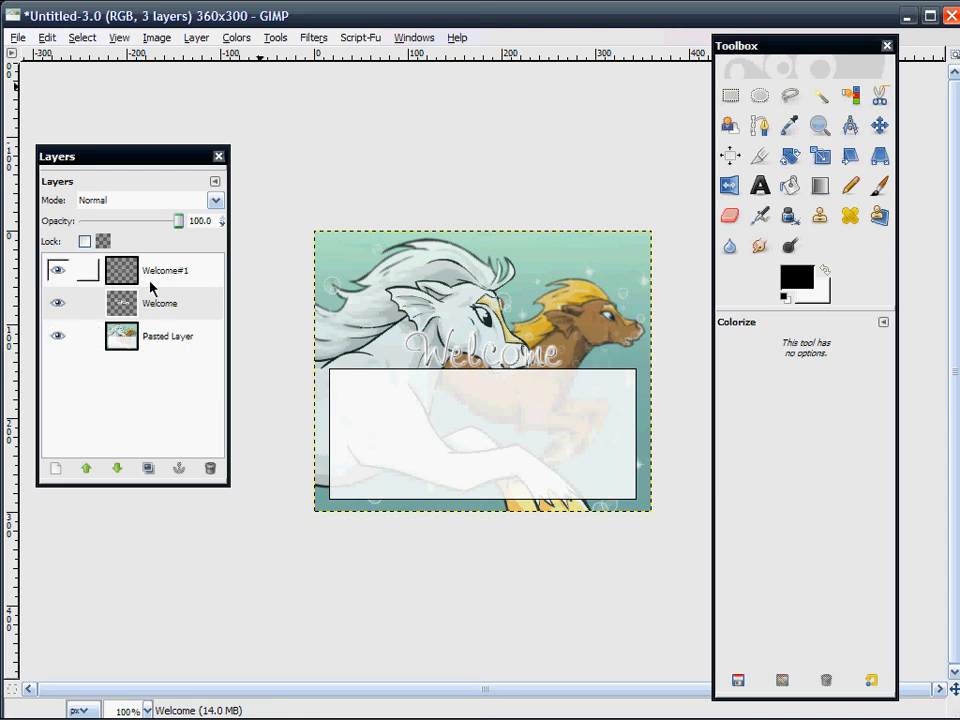
{"action": "left_click", "coordinate": [236, 37]}
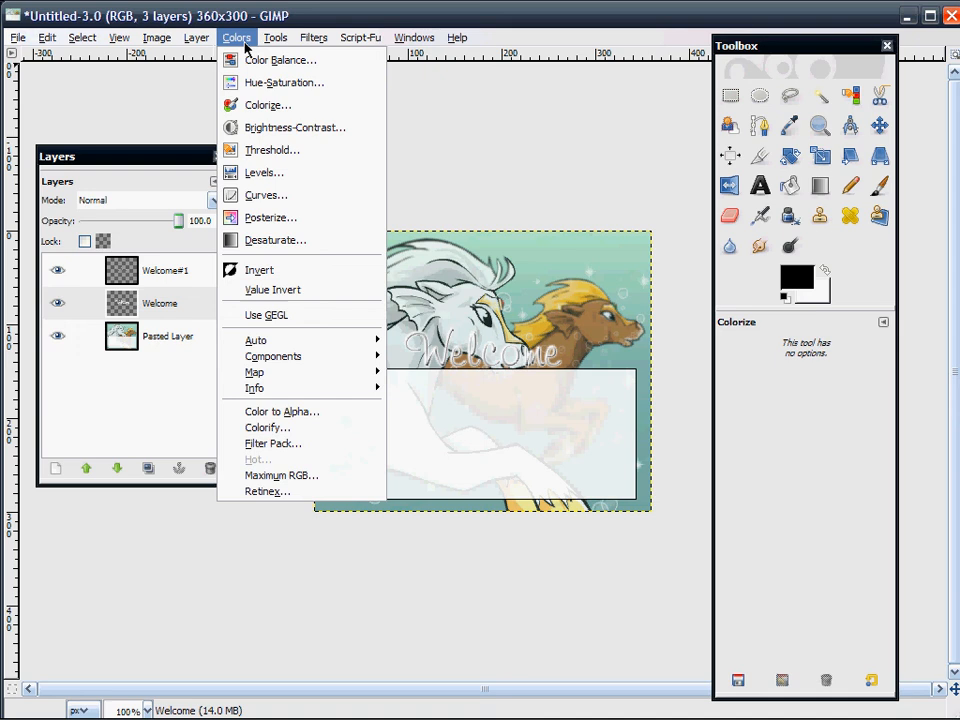
{"action": "left_click", "coordinate": [235, 290]}
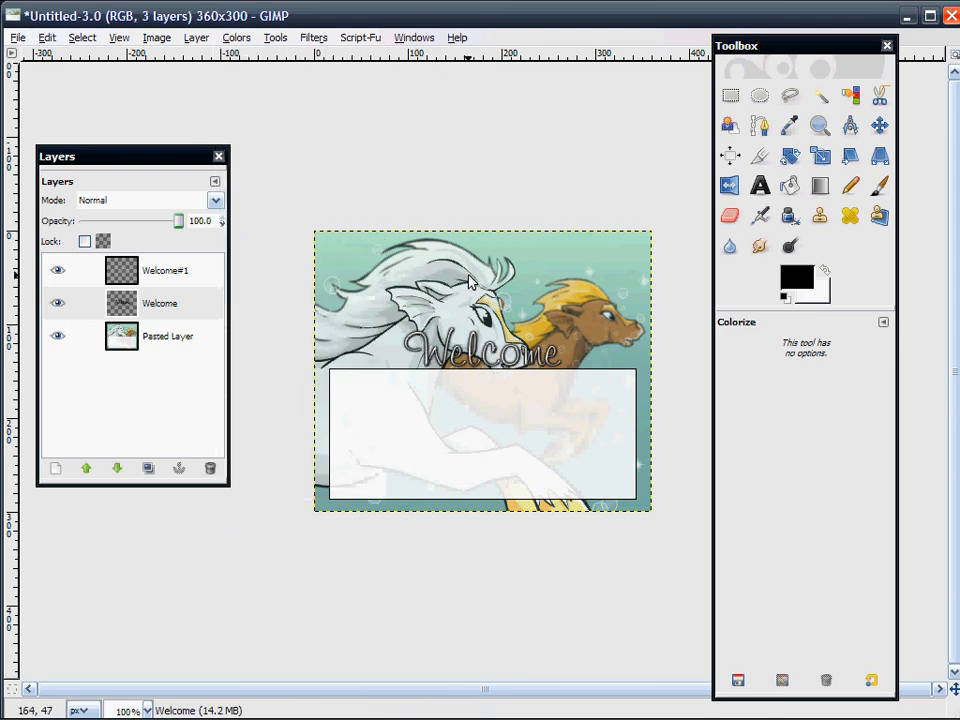
{"action": "key", "text": "ctrl+z"}
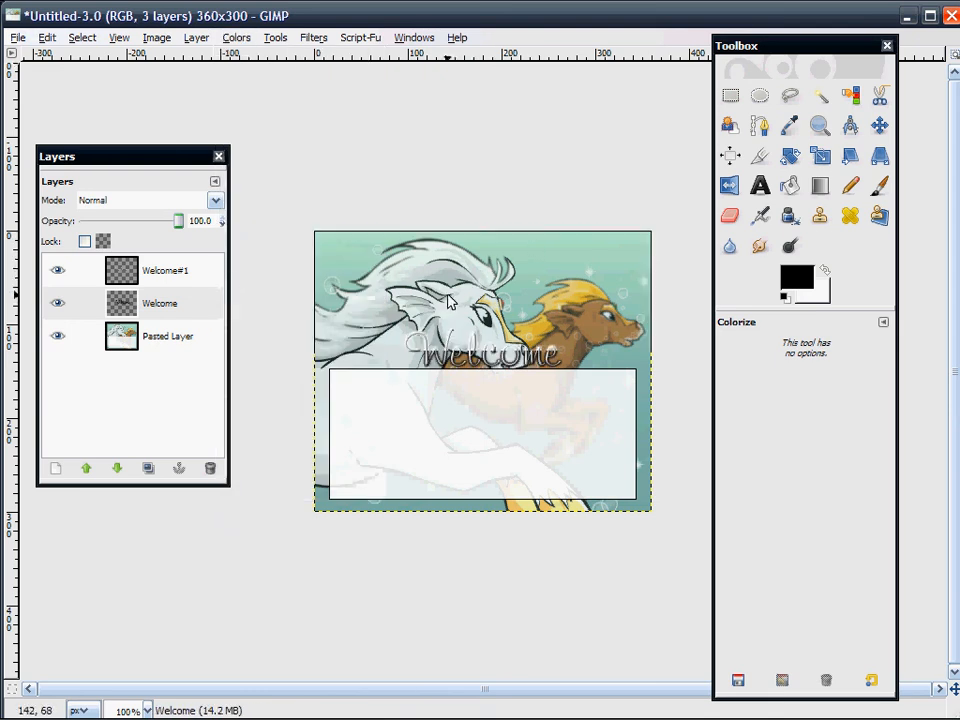
Step: Invert the colors of the "Welcome#1" text layer
{"action": "left_click", "coordinate": [187, 278]}
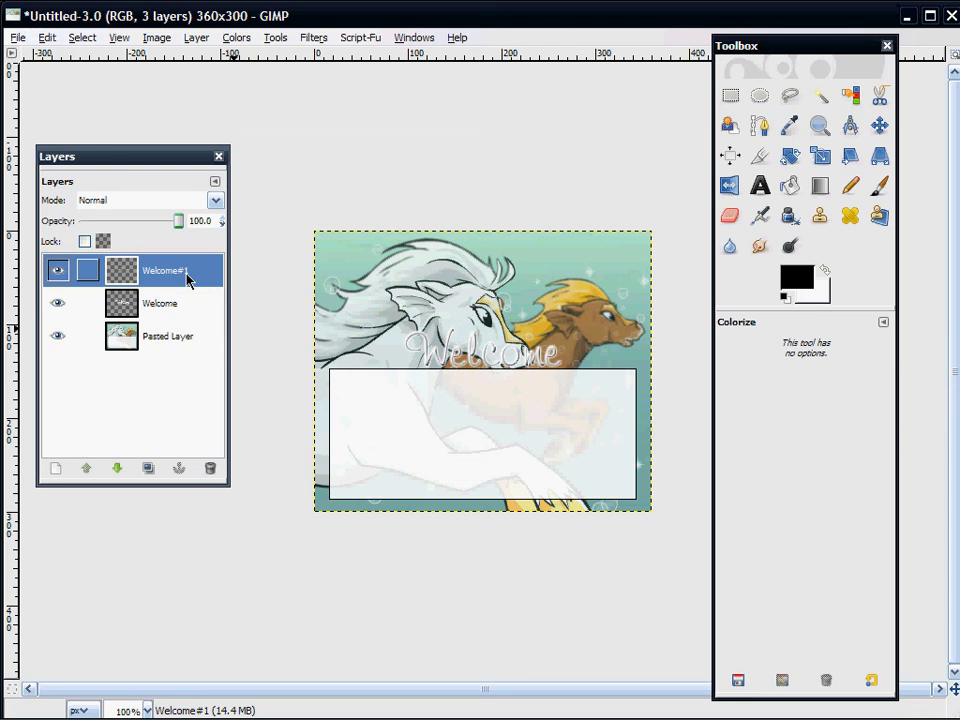
{"action": "left_click", "coordinate": [238, 40]}
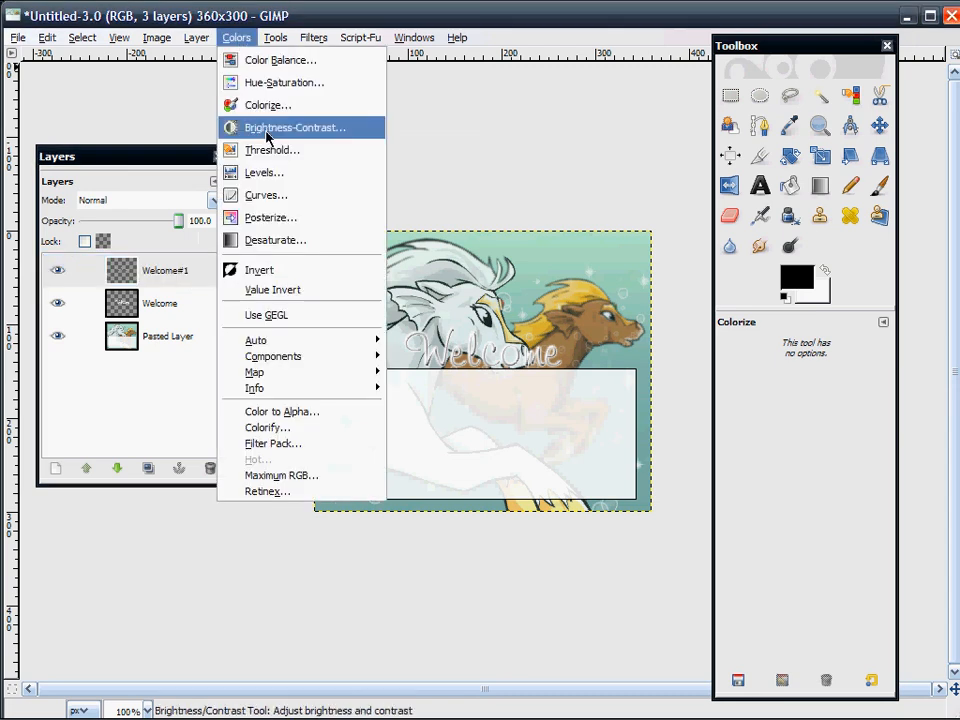
{"action": "left_click", "coordinate": [255, 271]}
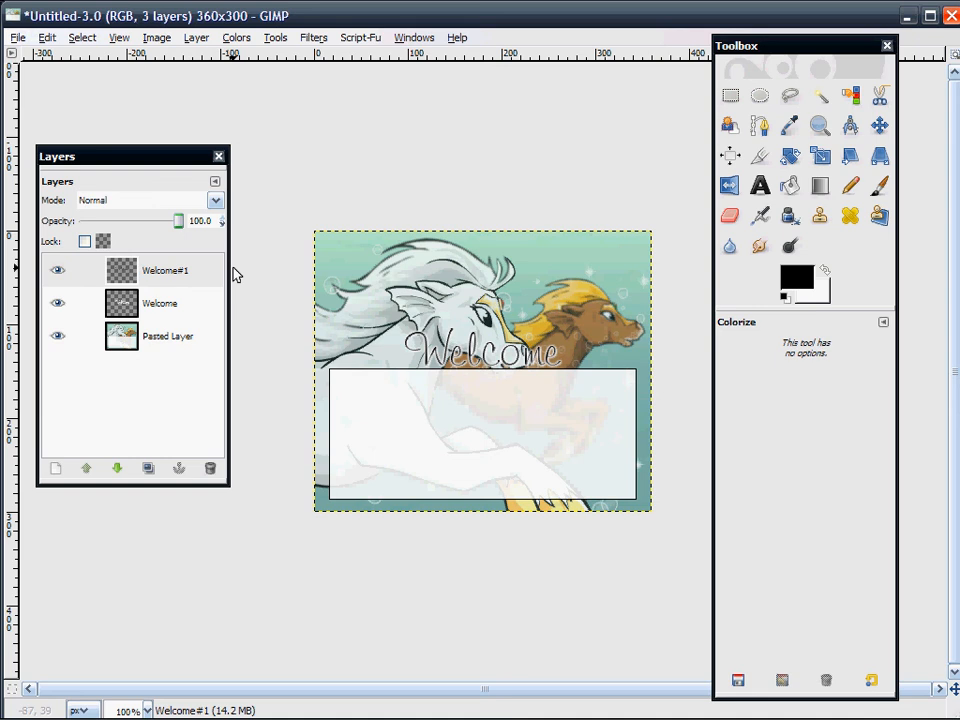
Step: Merge the "Welcome" glow layer and the "Welcome#1" text layer down into "Pasted Layer"
{"action": "right_click", "coordinate": [136, 312]}
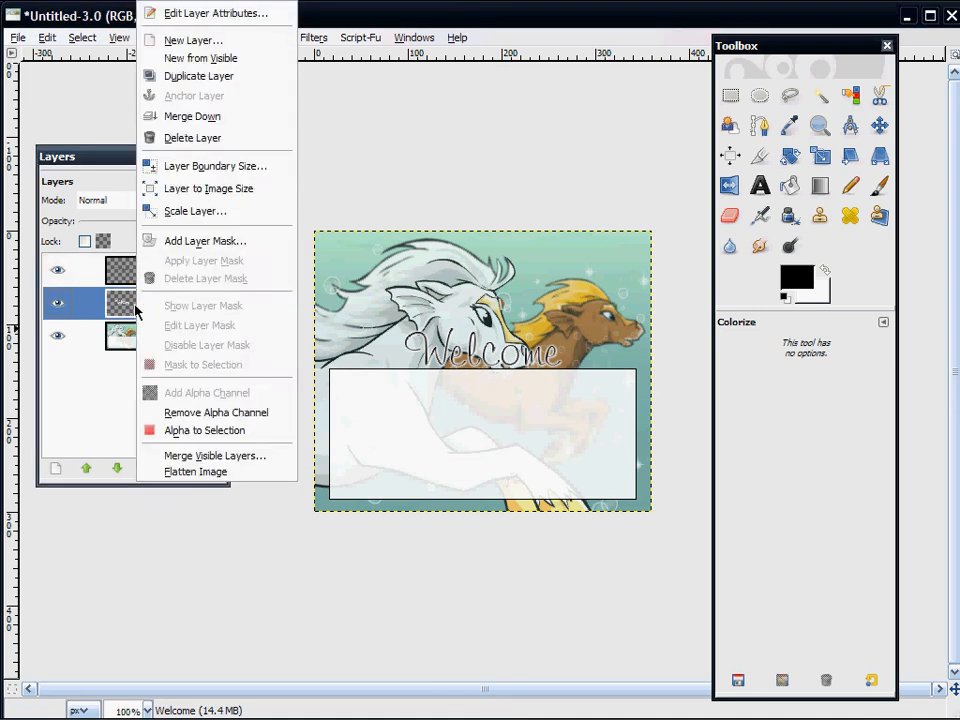
{"action": "left_click", "coordinate": [195, 116]}
{"action": "right_click", "coordinate": [181, 270]}
{"action": "left_click", "coordinate": [273, 117]}
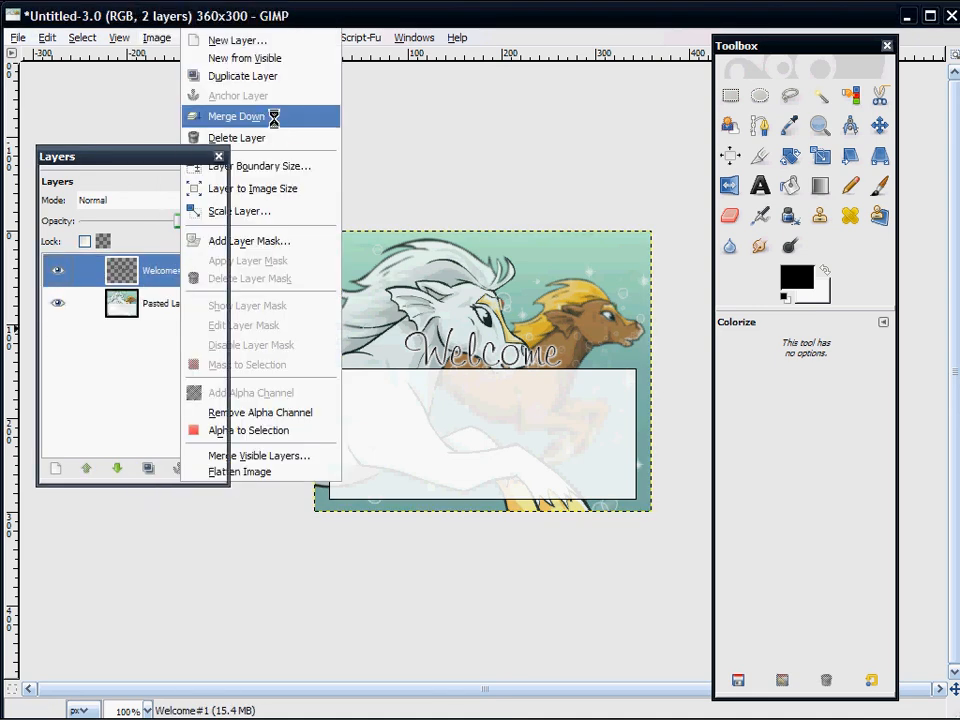